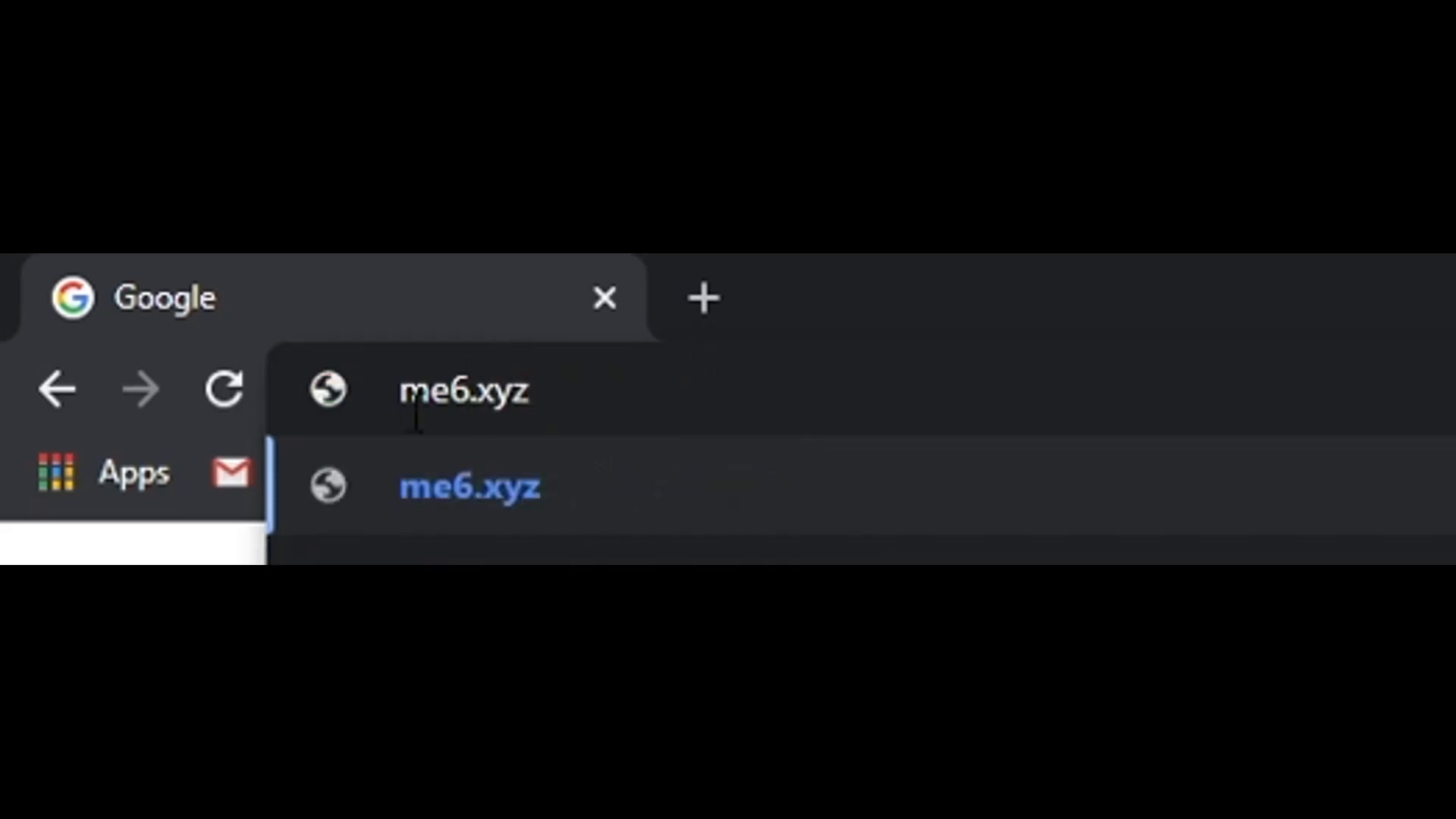
Open the mee6.xyz website
click(444, 402)
text(e)
key(Return)
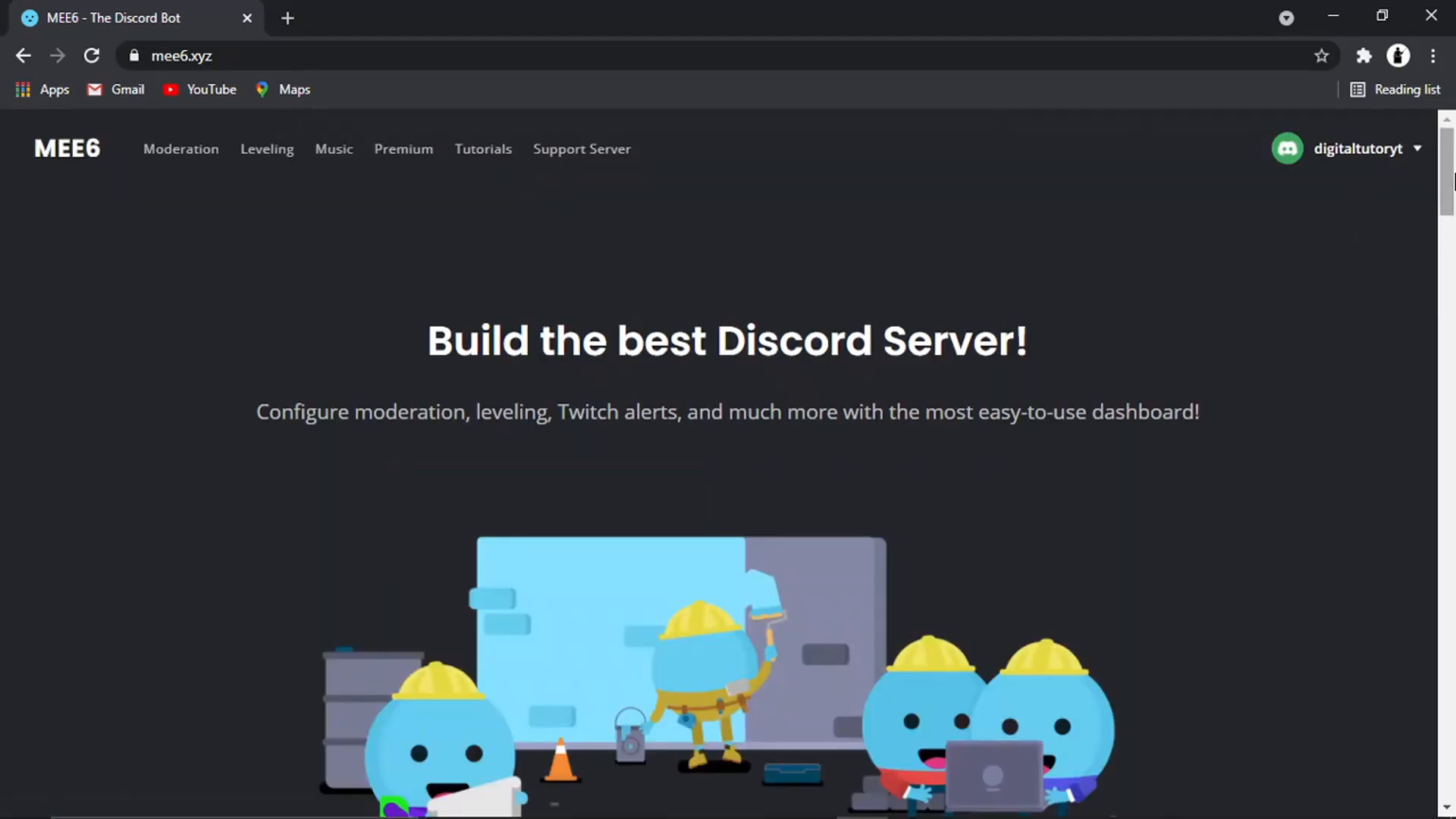
Start adding MEE6 to Discord and choose to set it up on the server
scroll(1430, 215, down, 6)
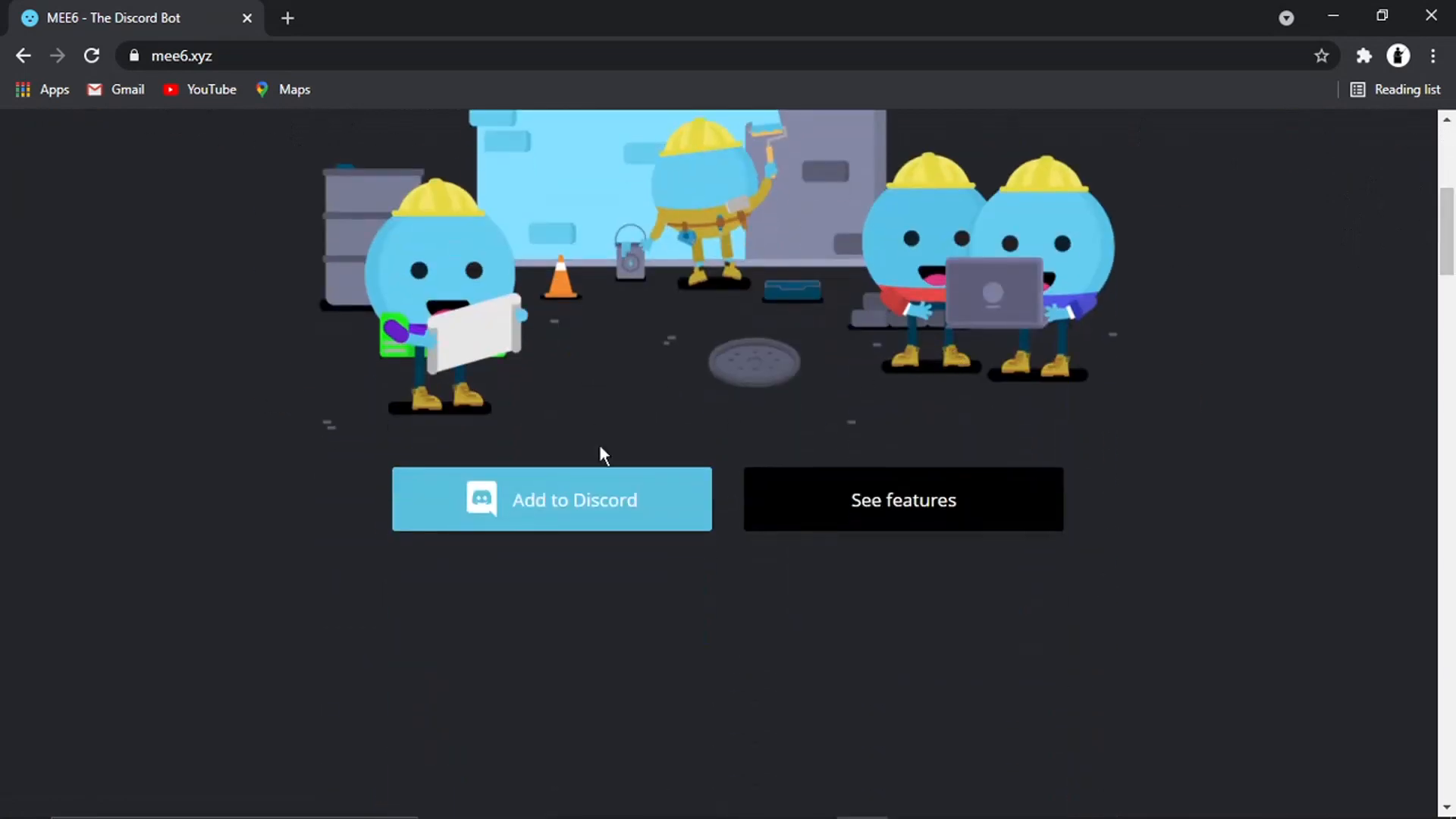
click(548, 523)
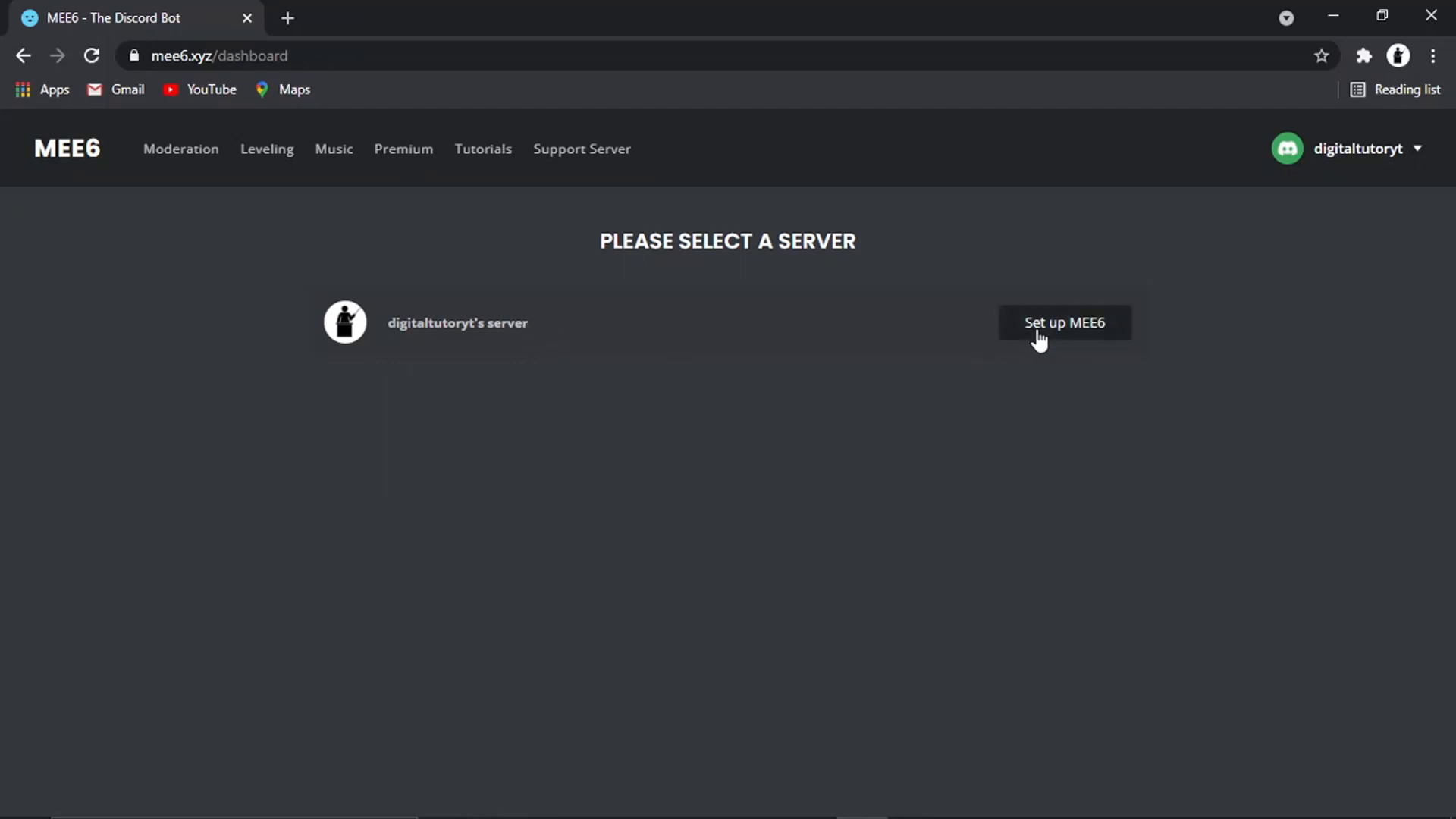
click(1088, 334)
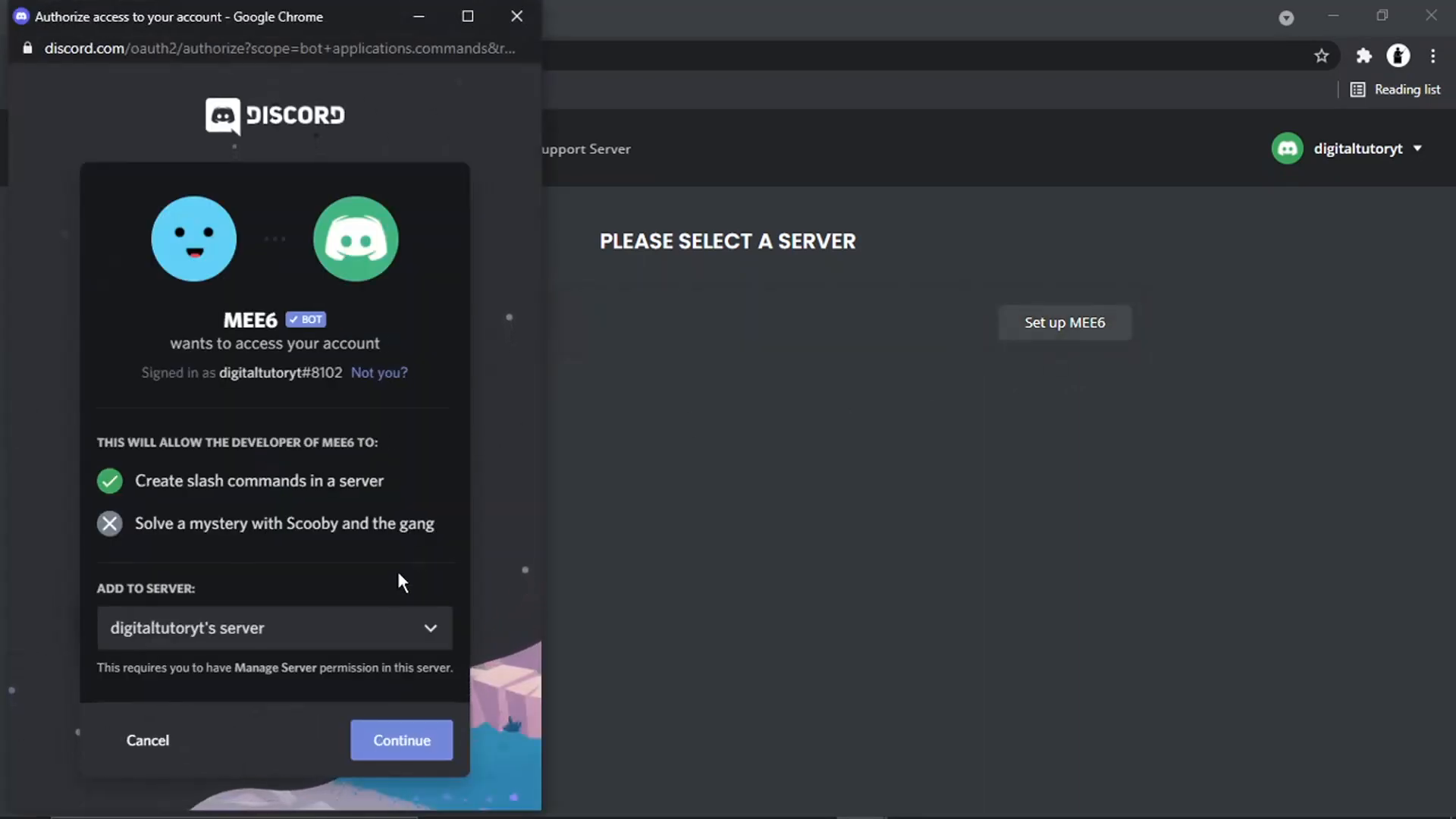
Authorize MEE6 on the server with all listed permissions and complete the human check
click(402, 741)
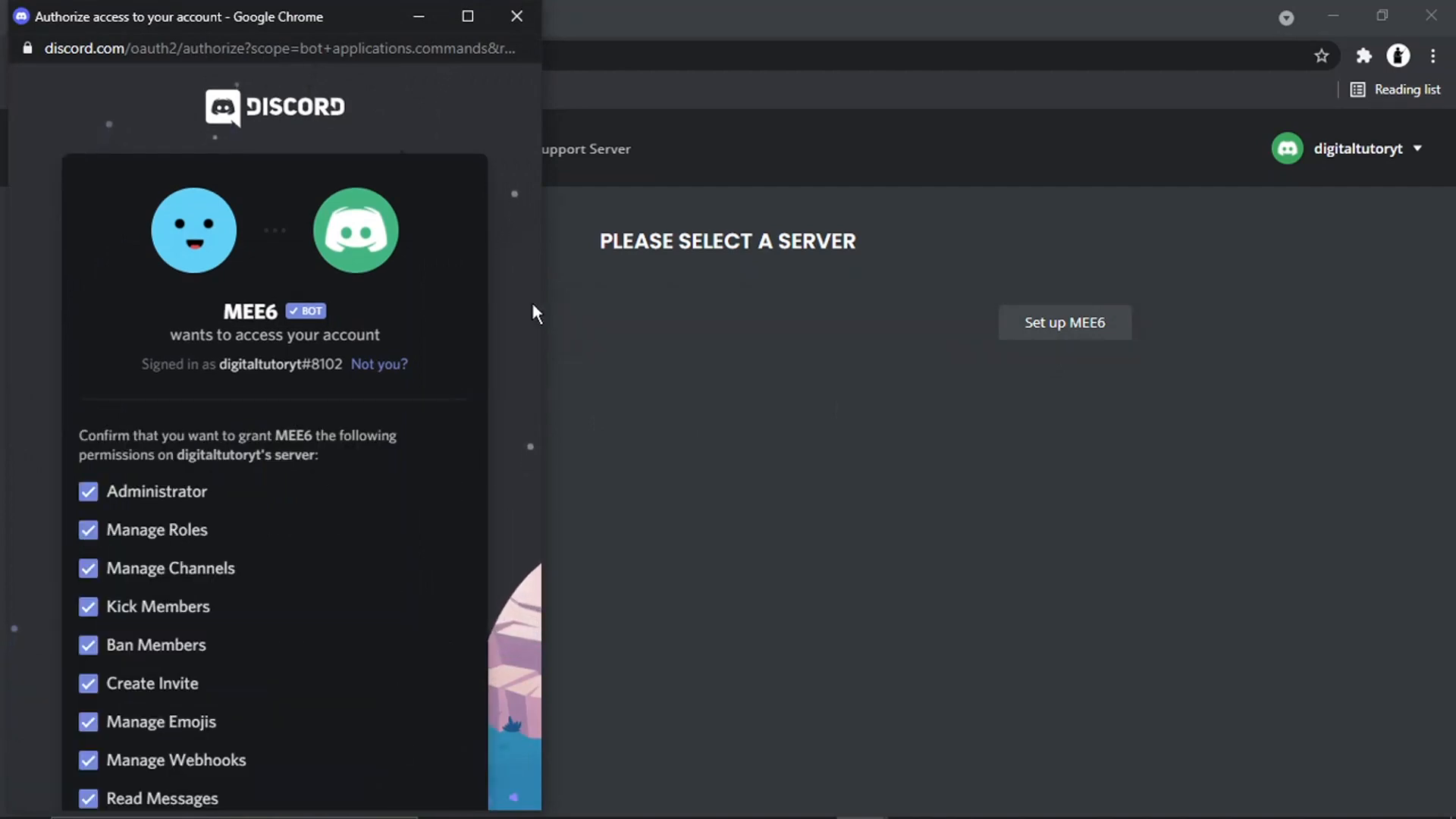
scroll(534, 311, down, 1)
scroll(533, 305, down, 10)
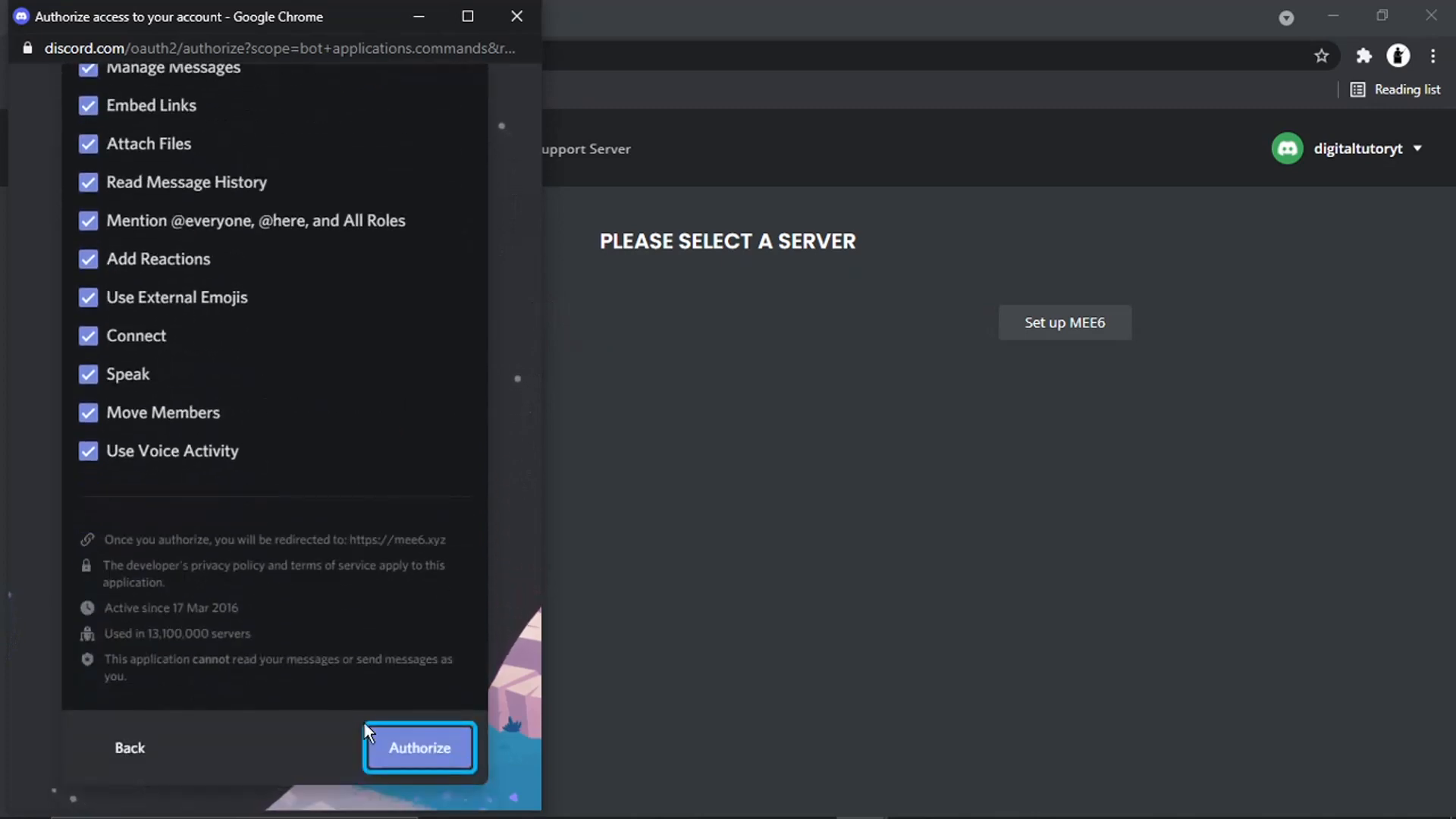
click(442, 750)
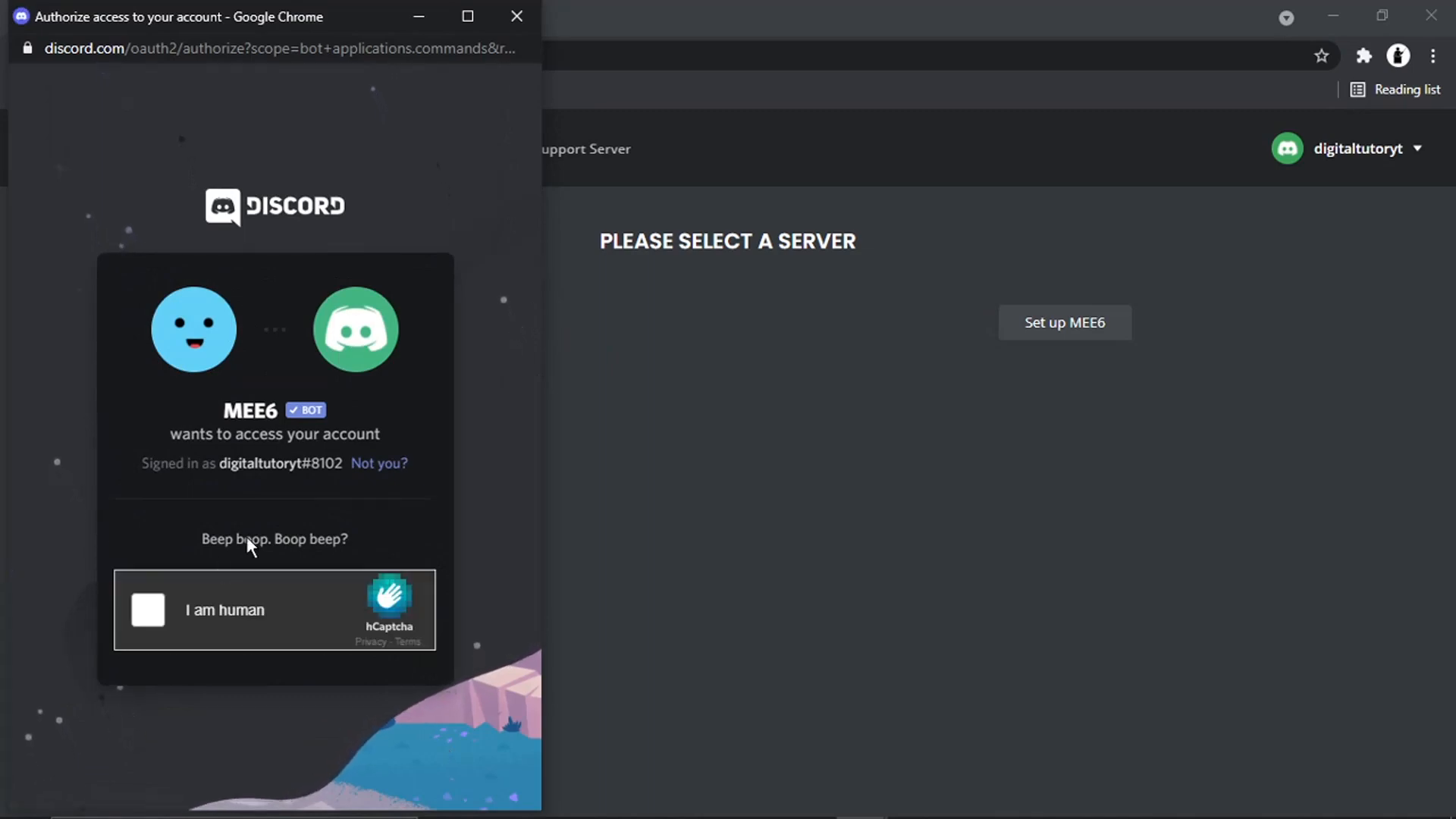
click(150, 619)
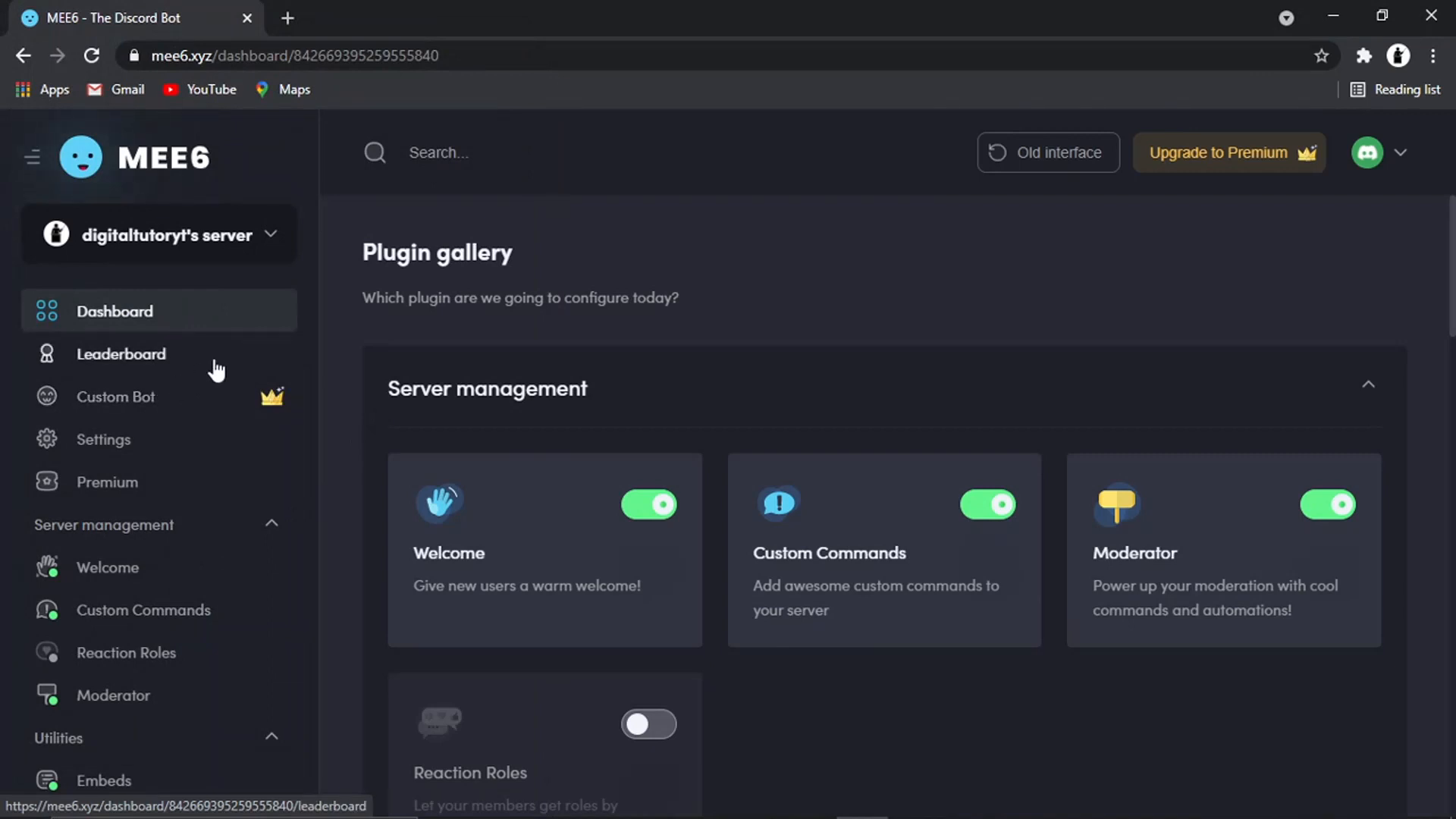
Enable the Welcome plugin's join message and send it to the #general channel
click(119, 575)
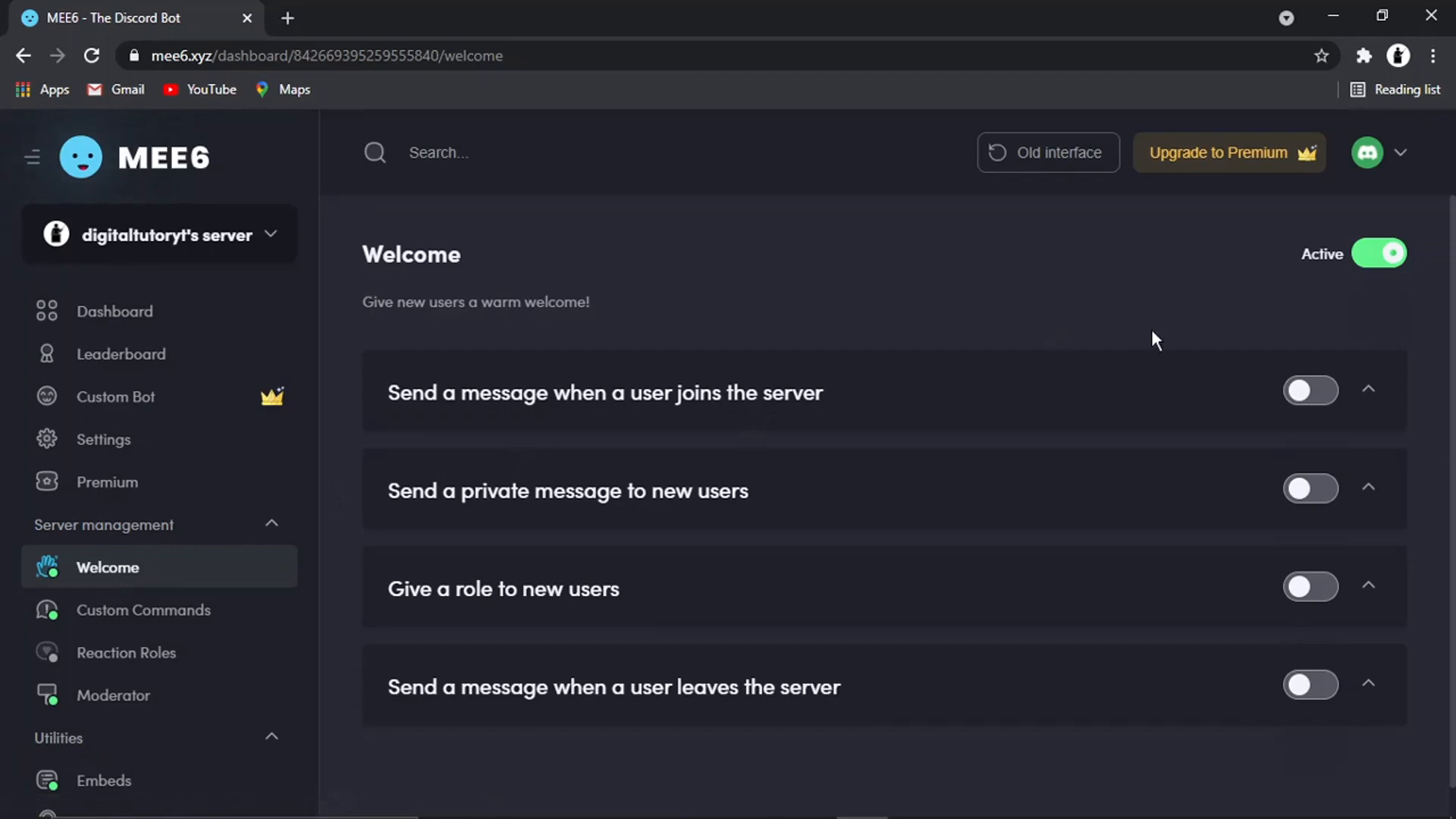
click(1296, 393)
click(1301, 409)
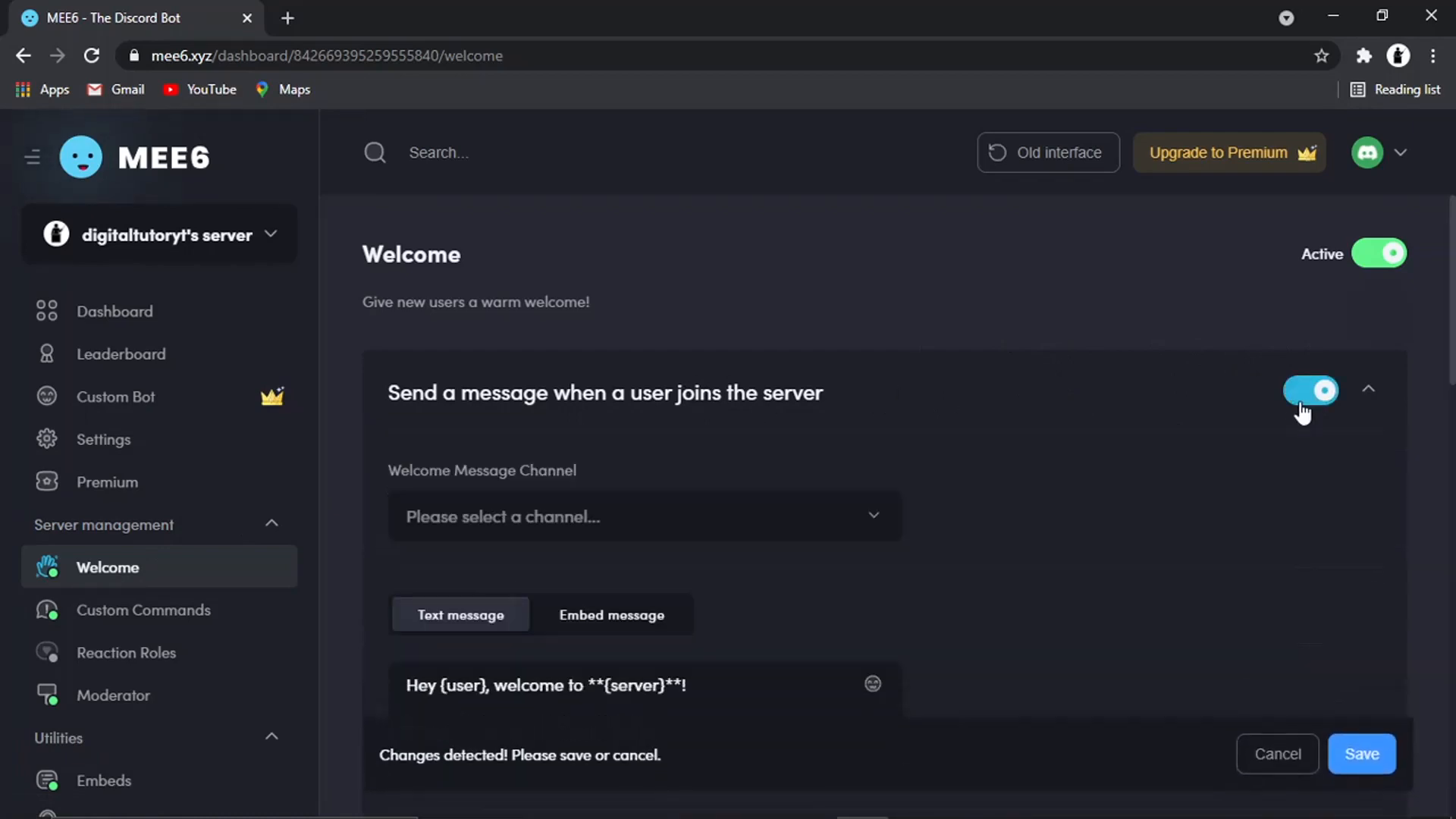
click(774, 516)
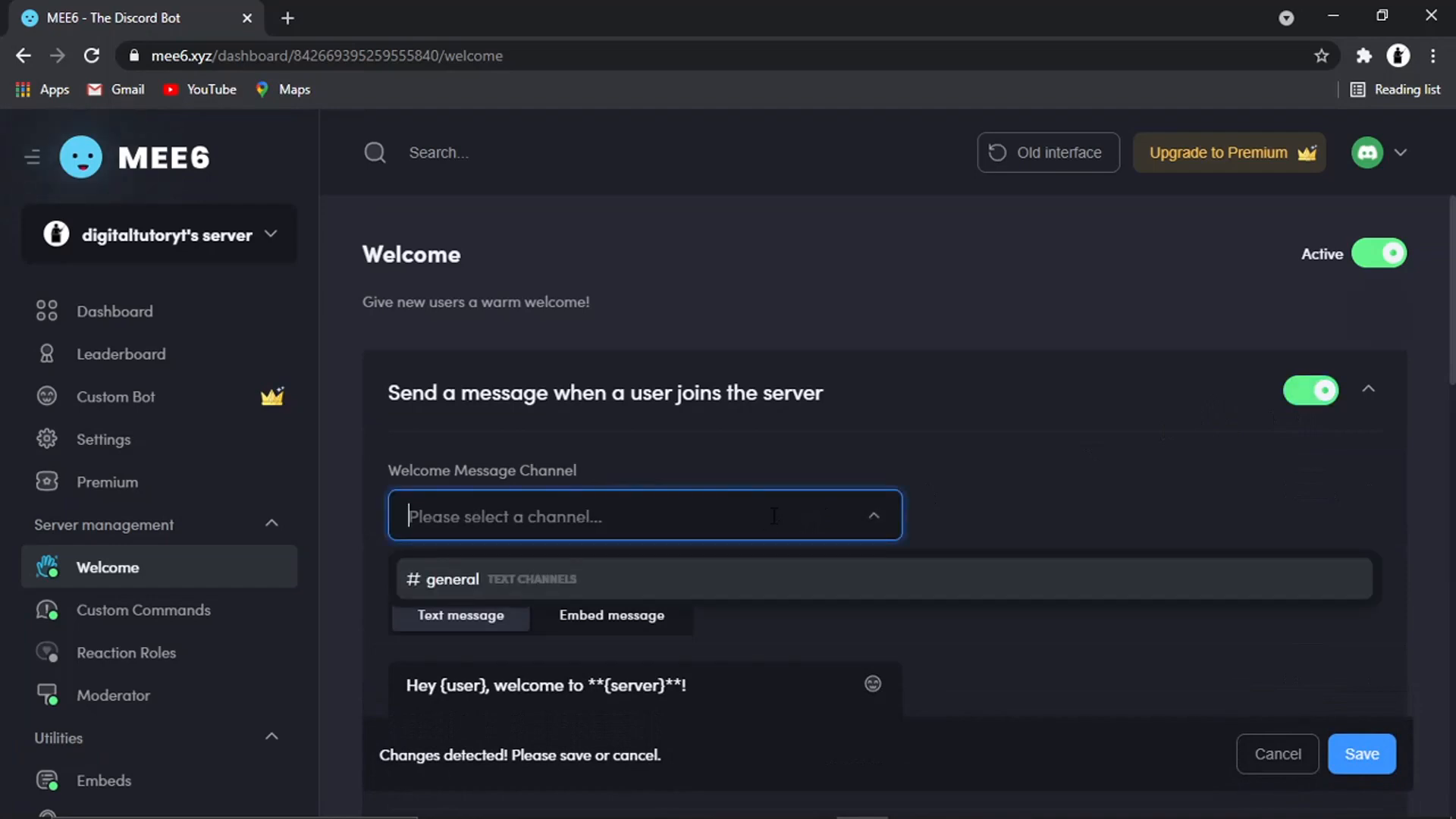
click(539, 579)
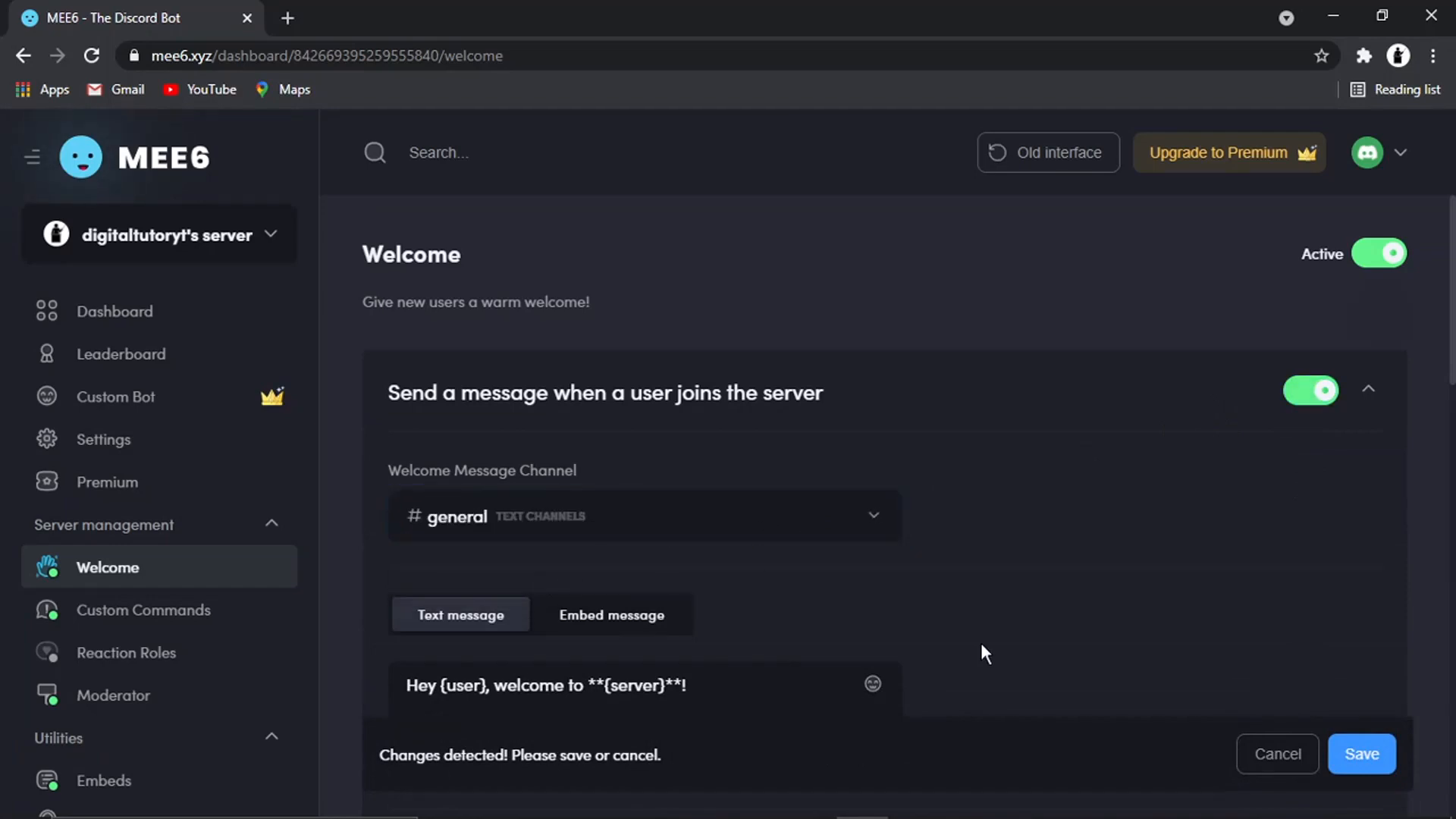
Append 'I hope you enjoy your time here' to the join welcome message
drag(1454, 320, 1450, 381)
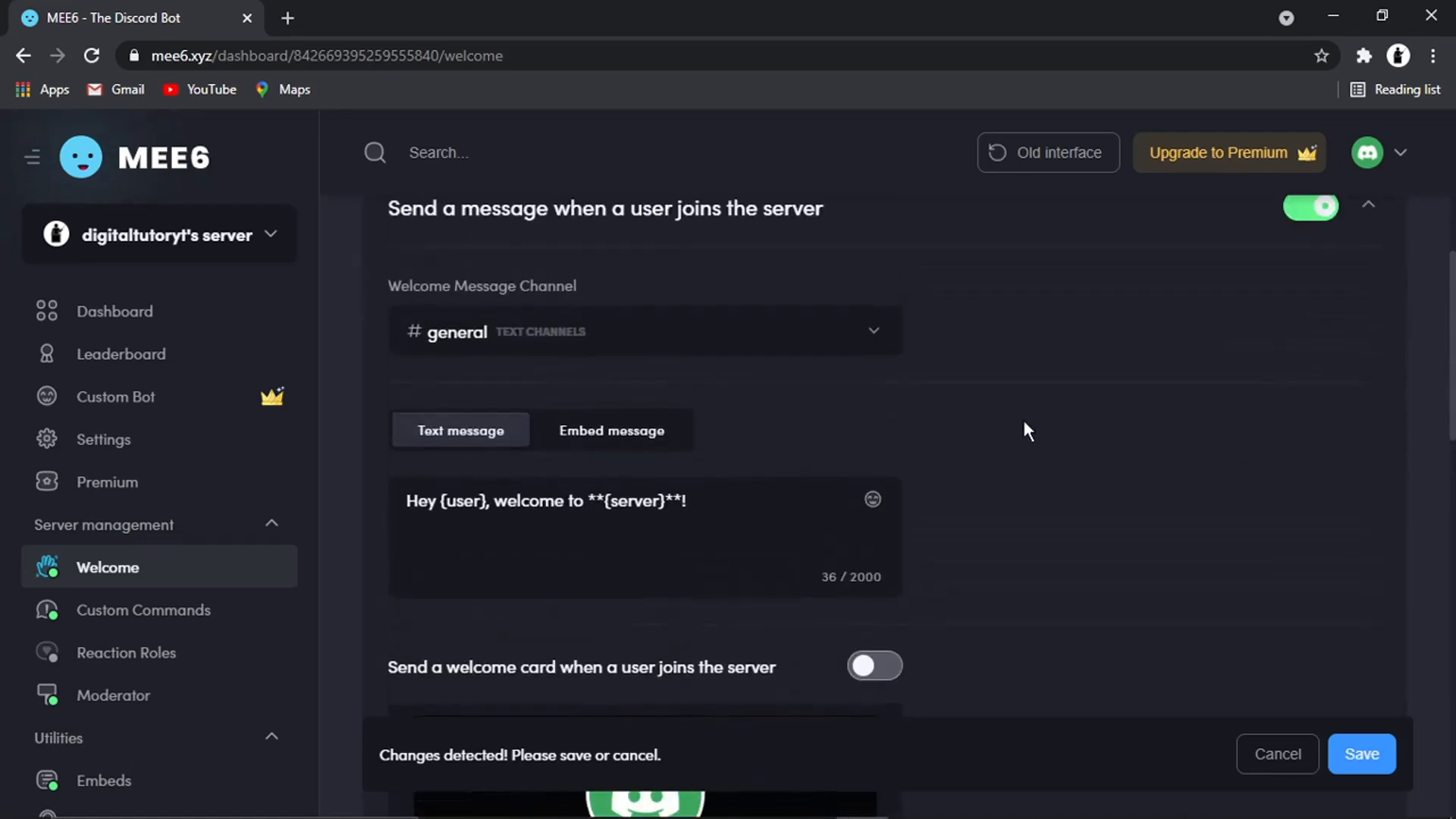
click(728, 488)
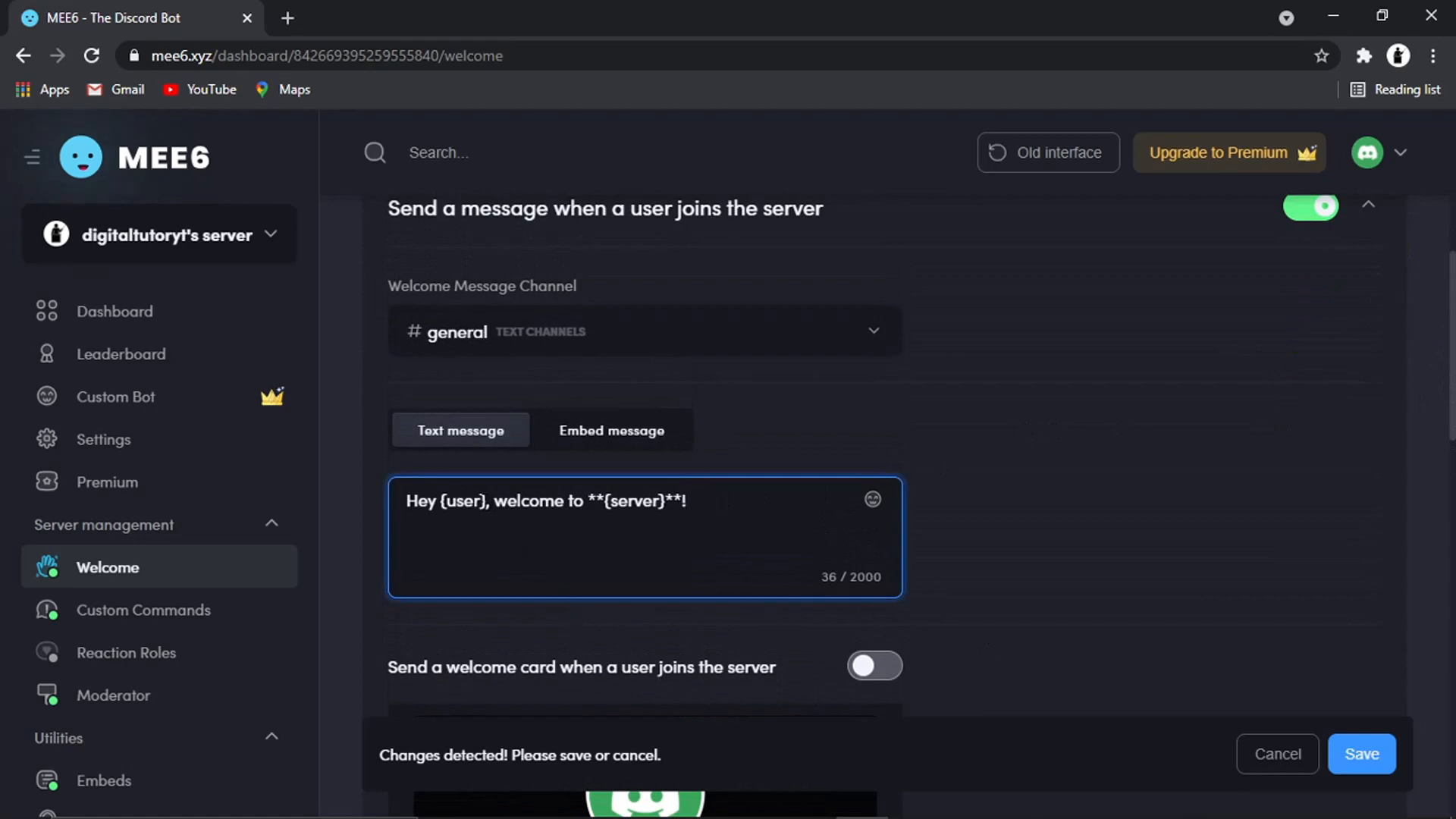
drag(487, 500, 436, 501)
click(620, 533)
text(I hope you enjoy your time here)
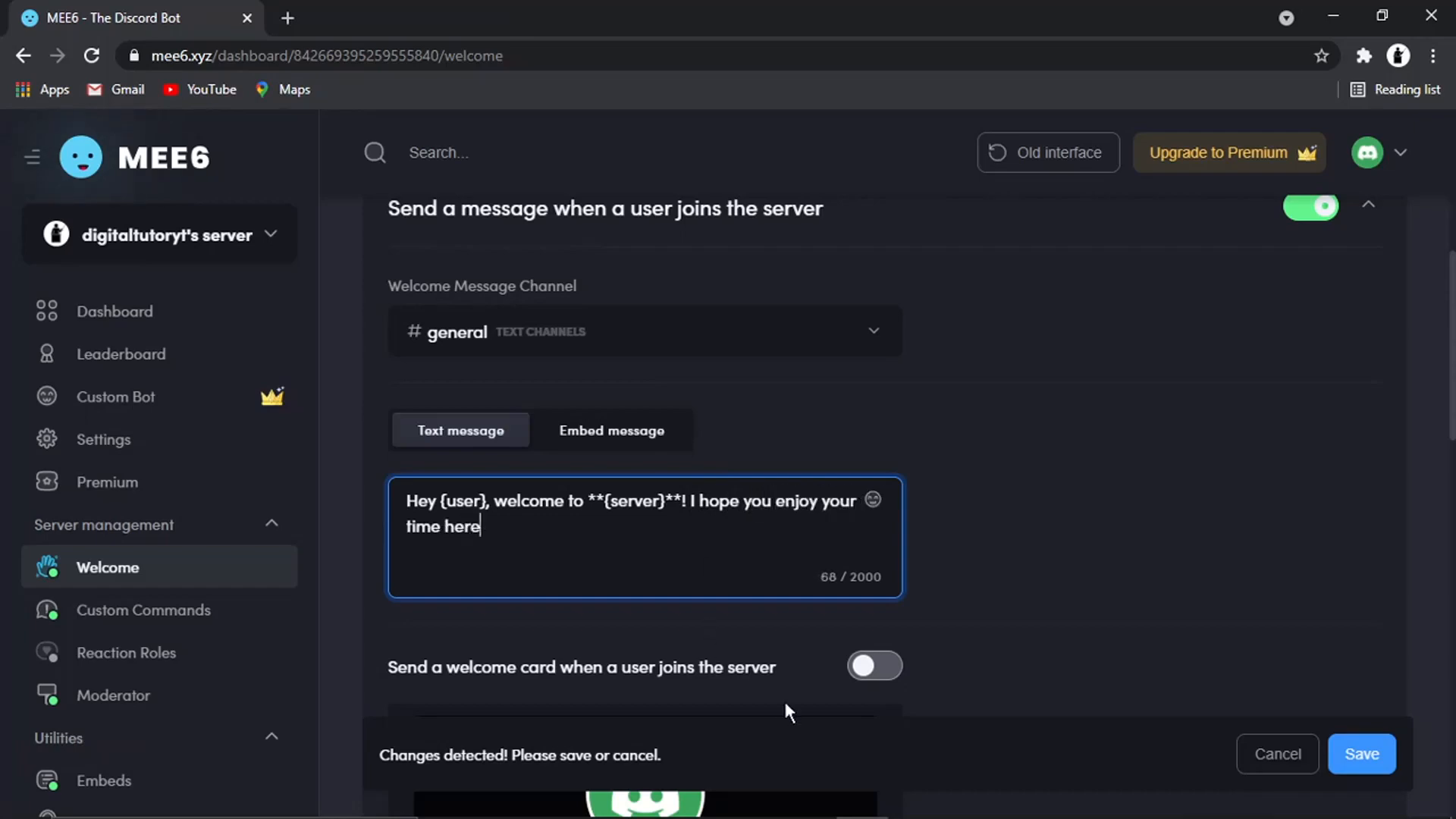
Save the welcome message settings
click(1249, 517)
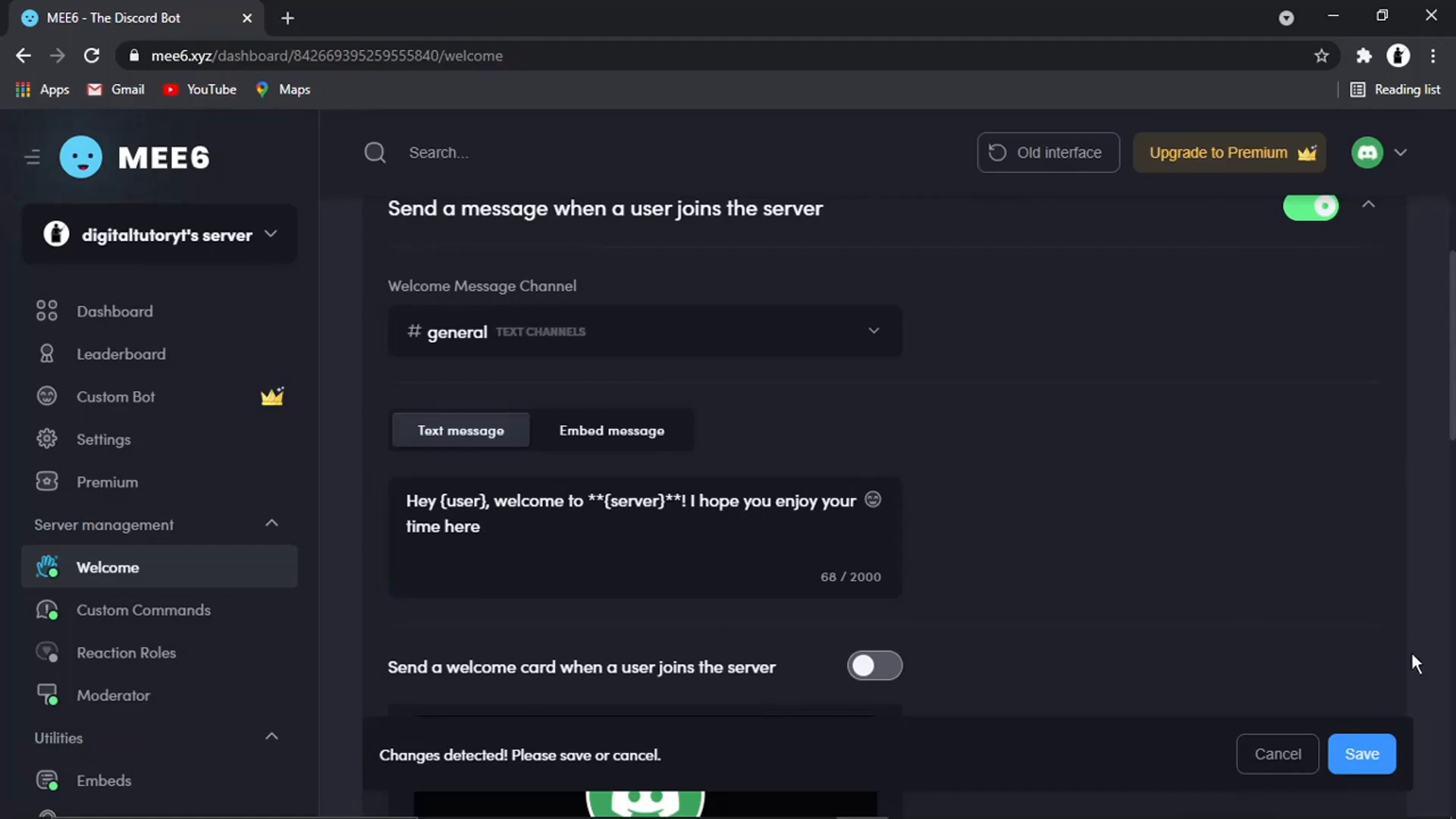
click(556, 559)
click(913, 570)
click(1377, 764)
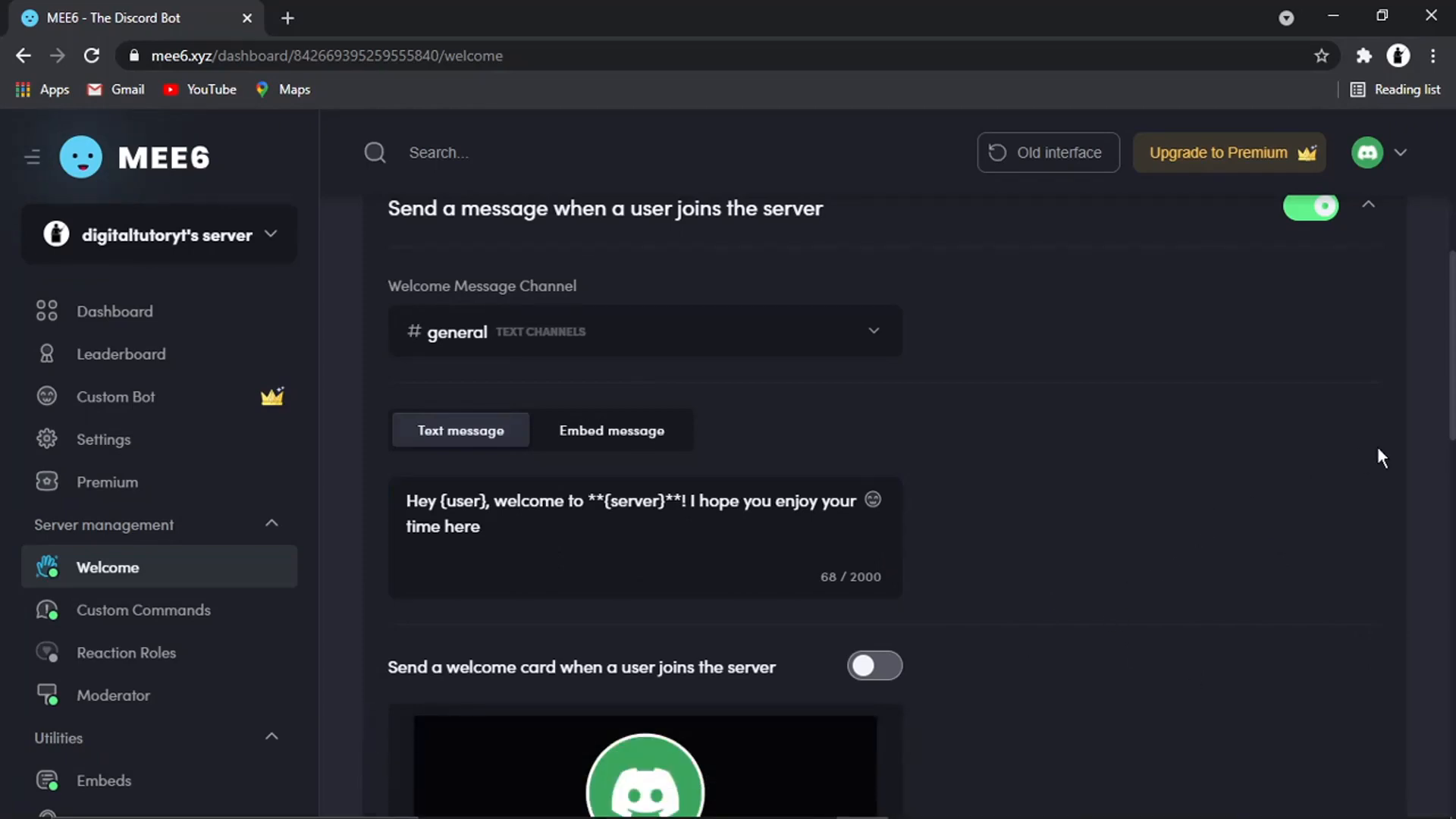
Enable the private message to new users and append 'please make sure you follow the below rules.' to it
drag(1453, 389, 1445, 779)
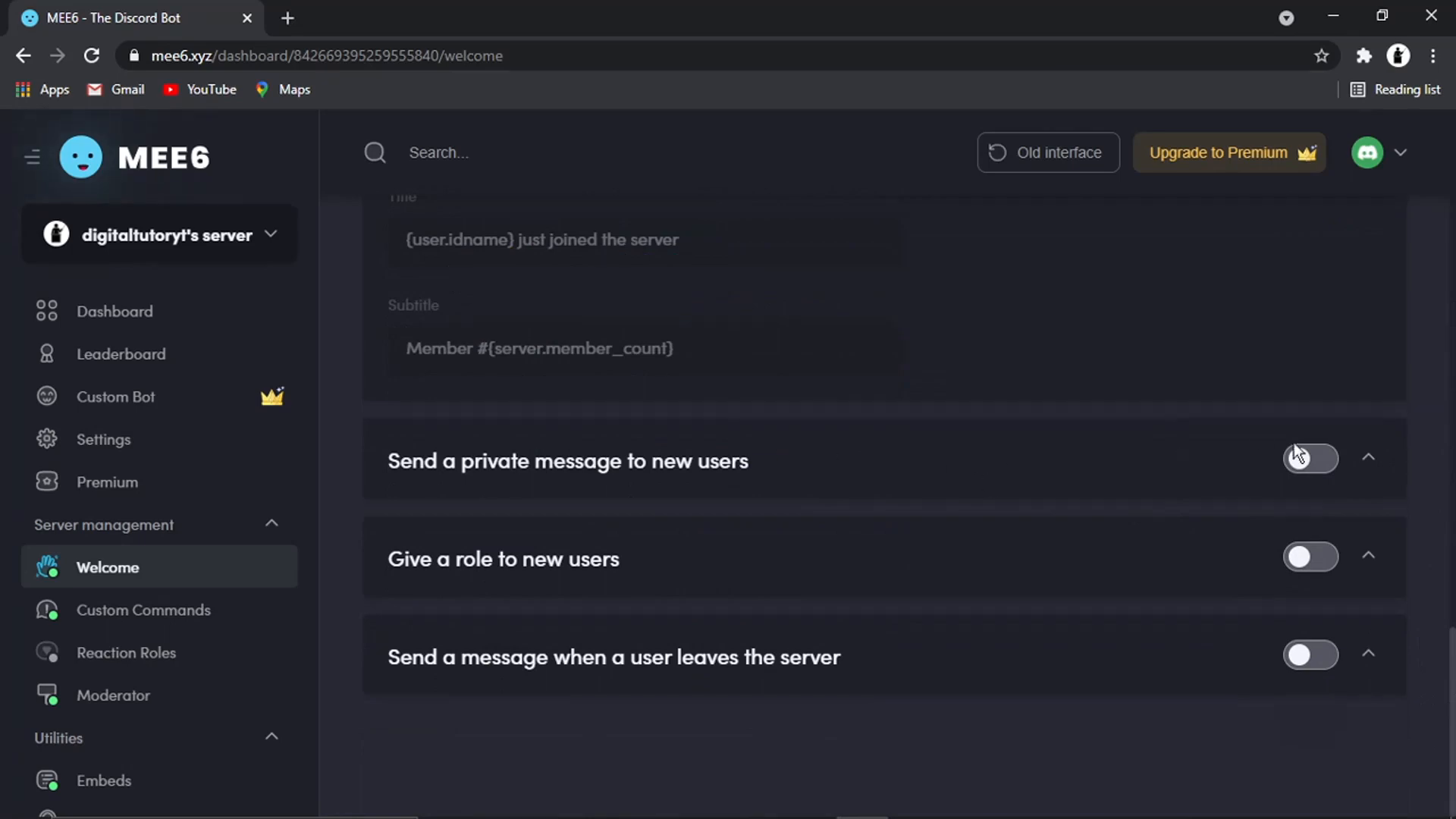
click(1299, 464)
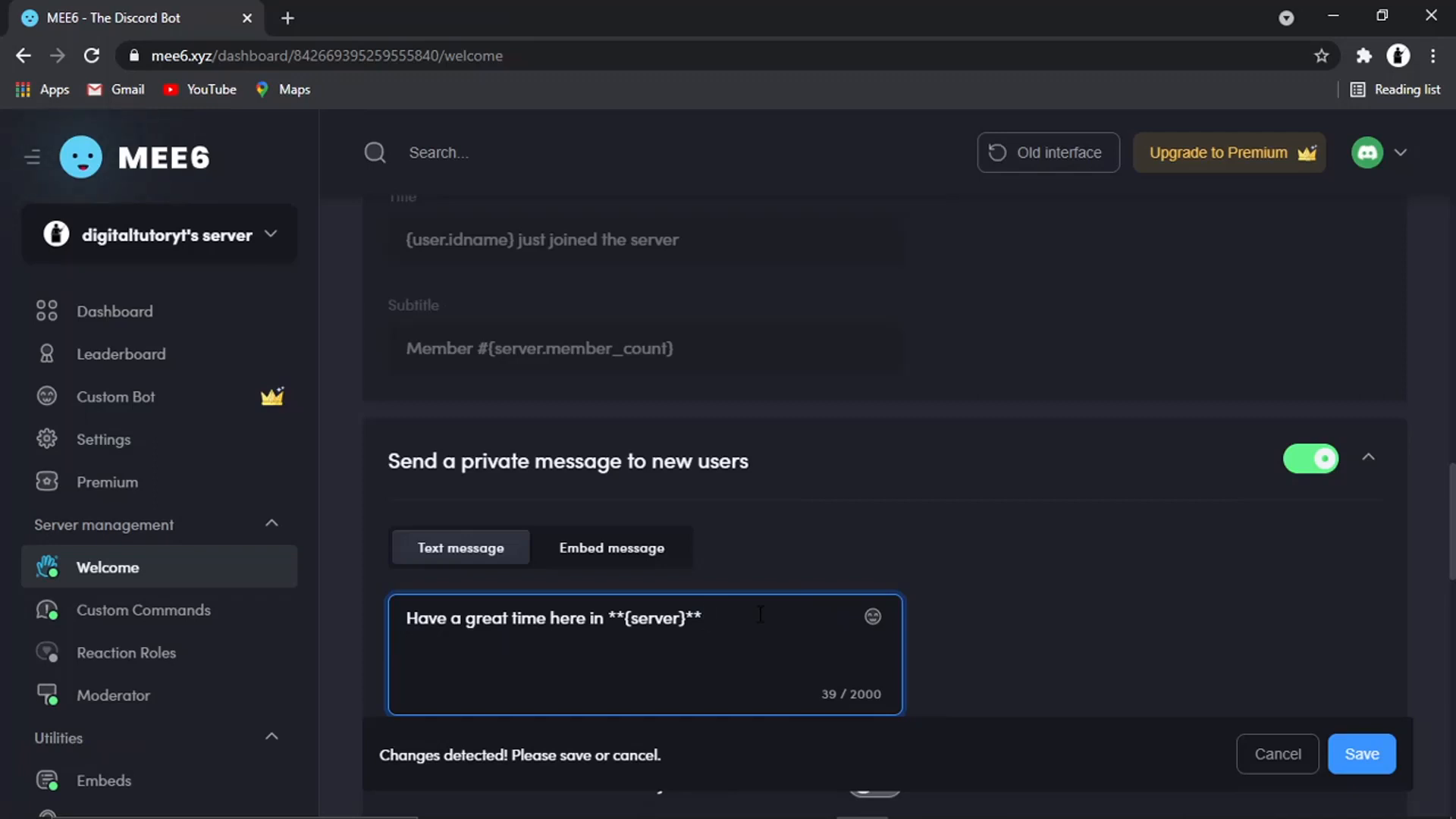
text(please make sure you follow t)
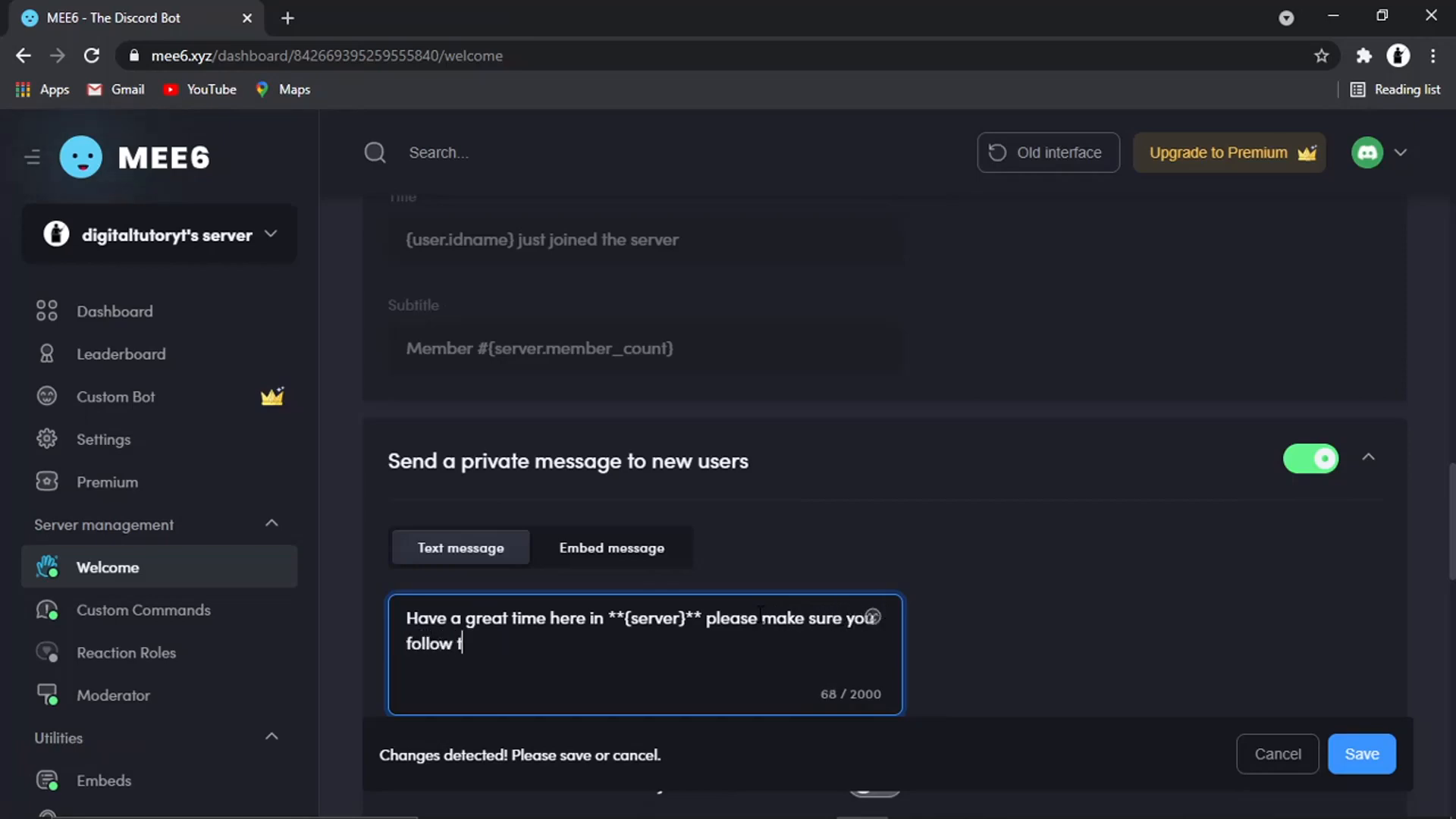
text(he below rules.)
Add the rule line '1.sjjdanjdnkjvnkjdnvknk' to the private message and save the changes
key(Return)
text(1.sj)
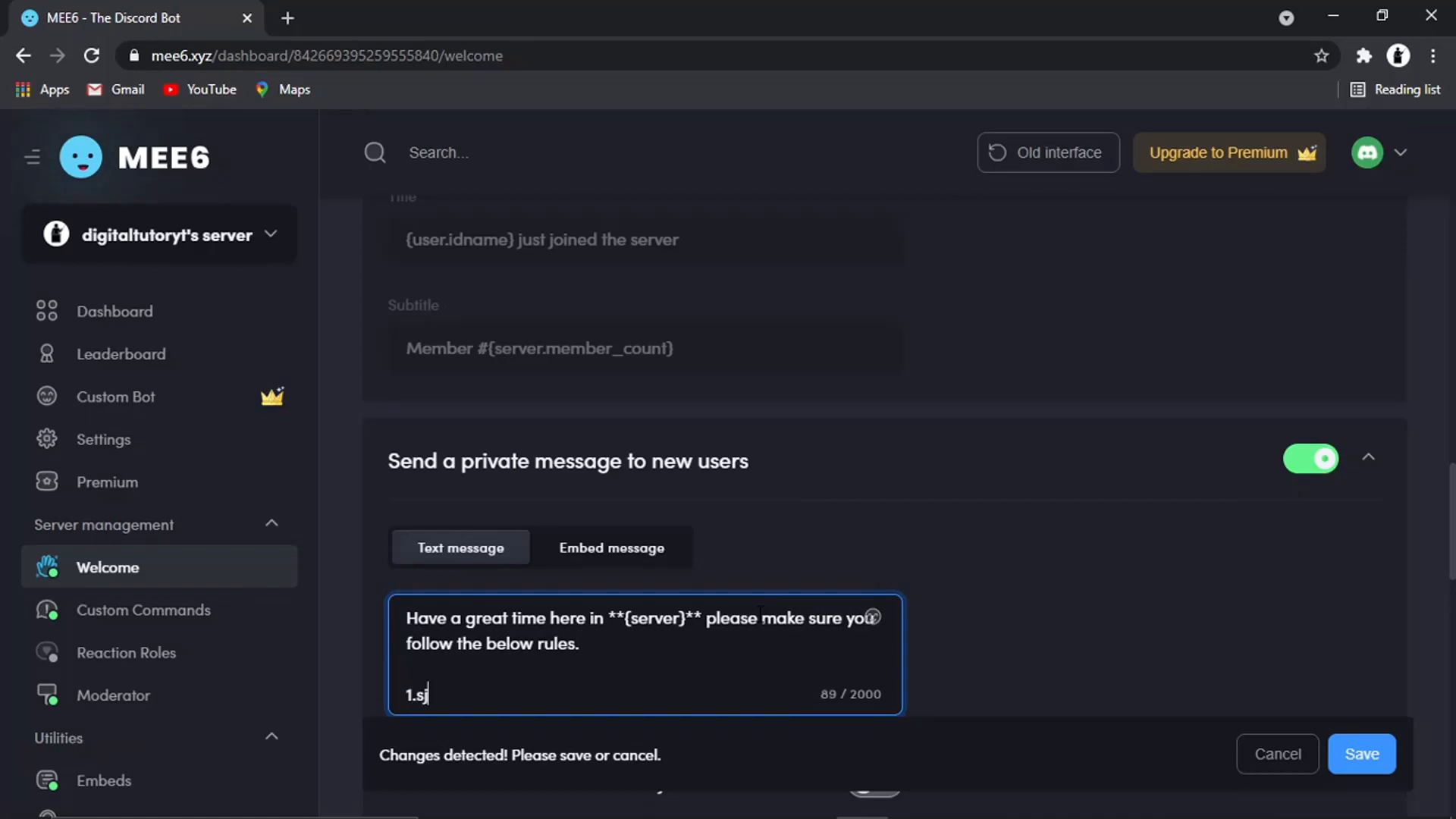
text(jdanjdnkjvnkjdnvknk)
key(Return)
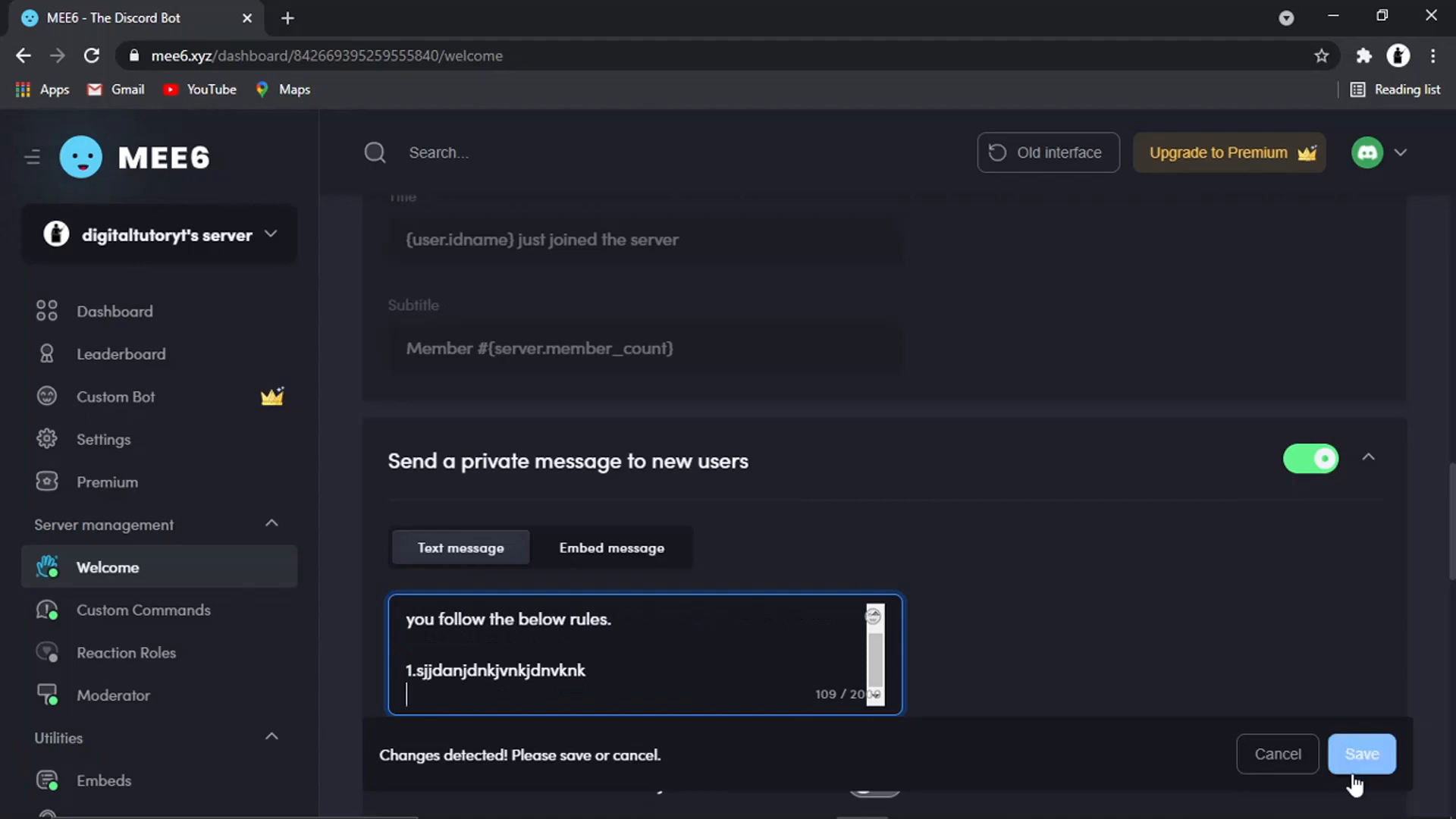
click(1385, 763)
click(1387, 758)
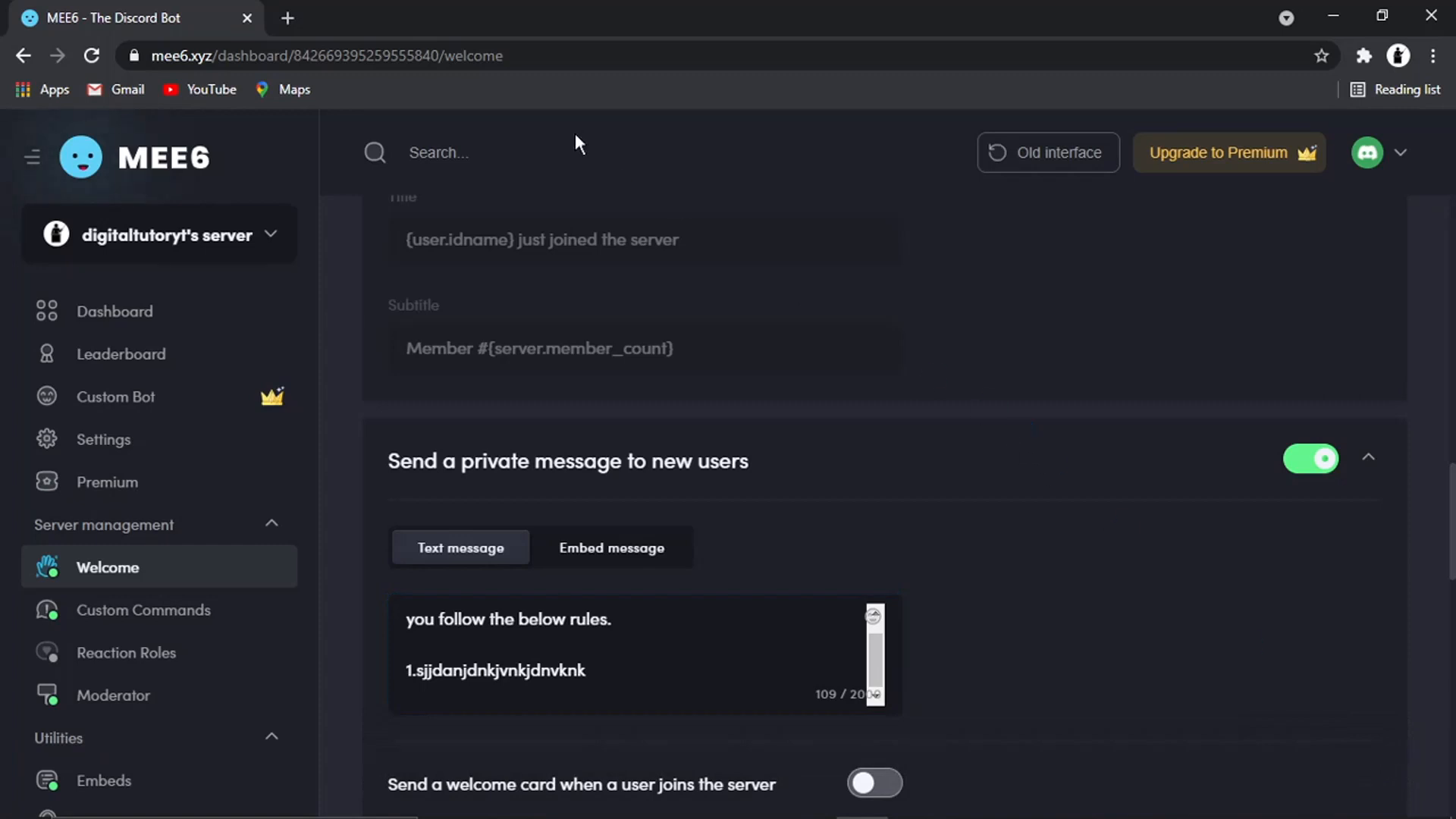
Open discord.com in a new tab and enter the Discord web app
click(289, 17)
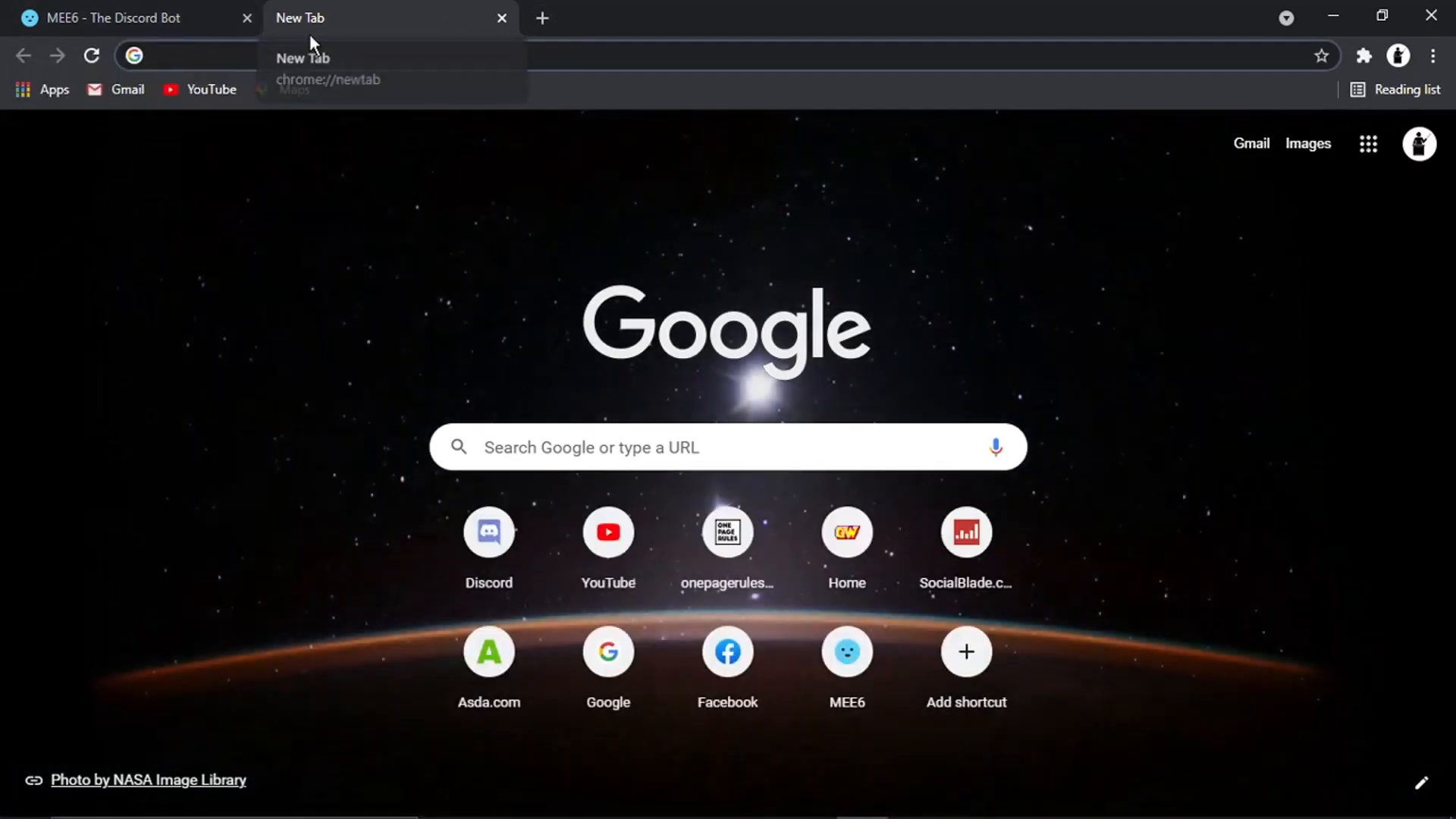
click(291, 47)
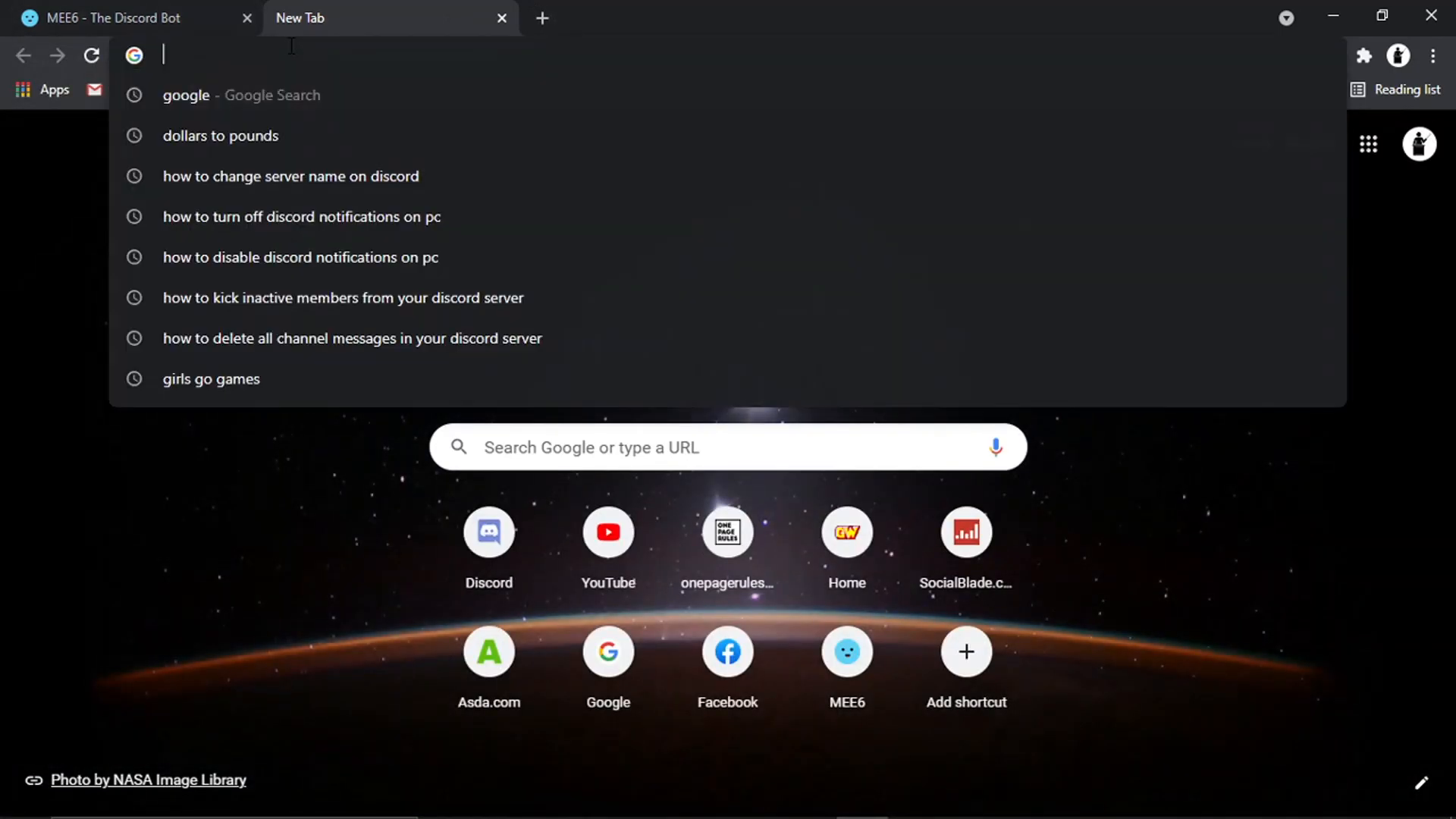
text(discord)
key(Return)
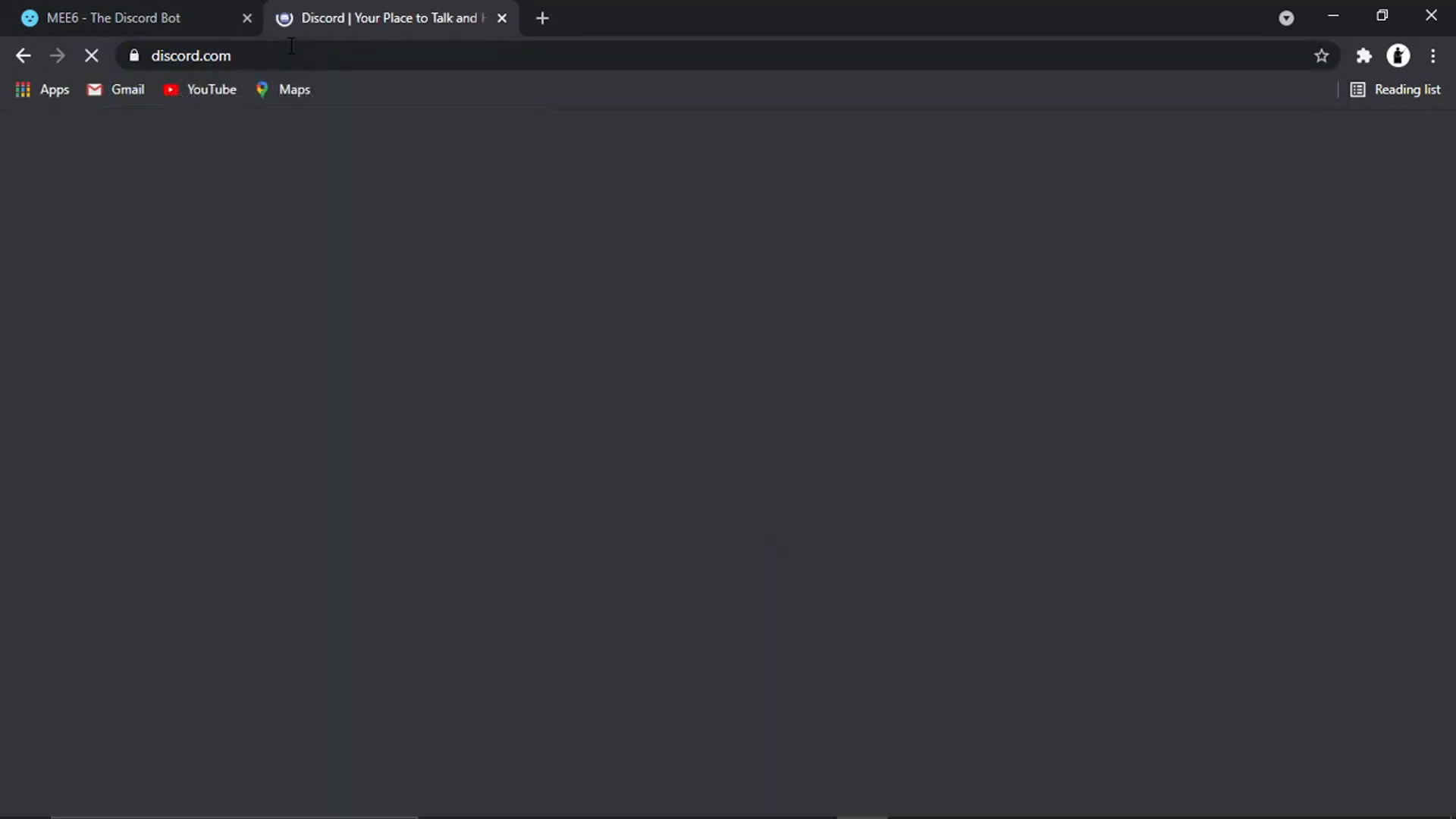
click(1296, 154)
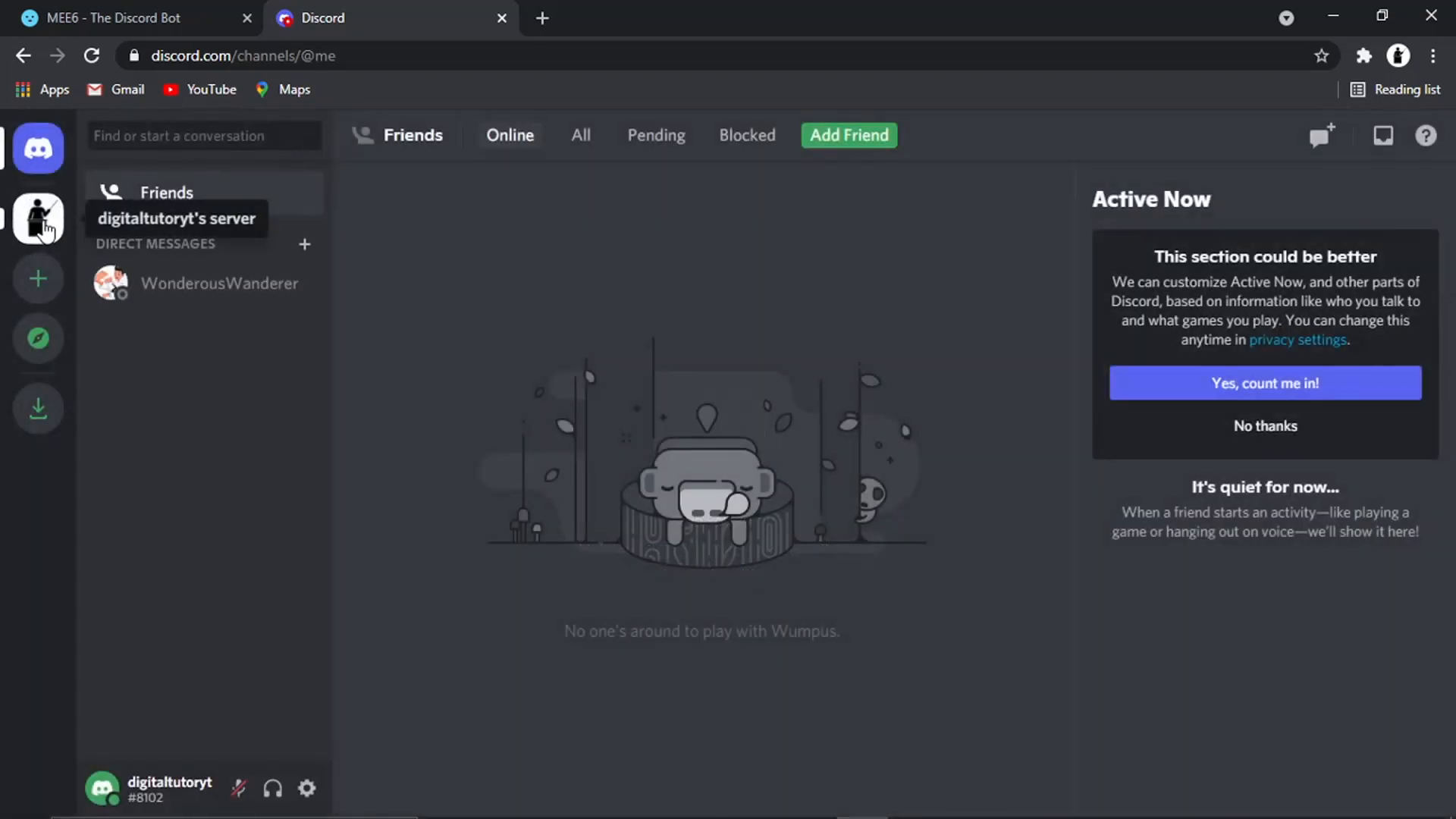
Open the server and invite the listed friend to it from the Invite People dialog
click(42, 221)
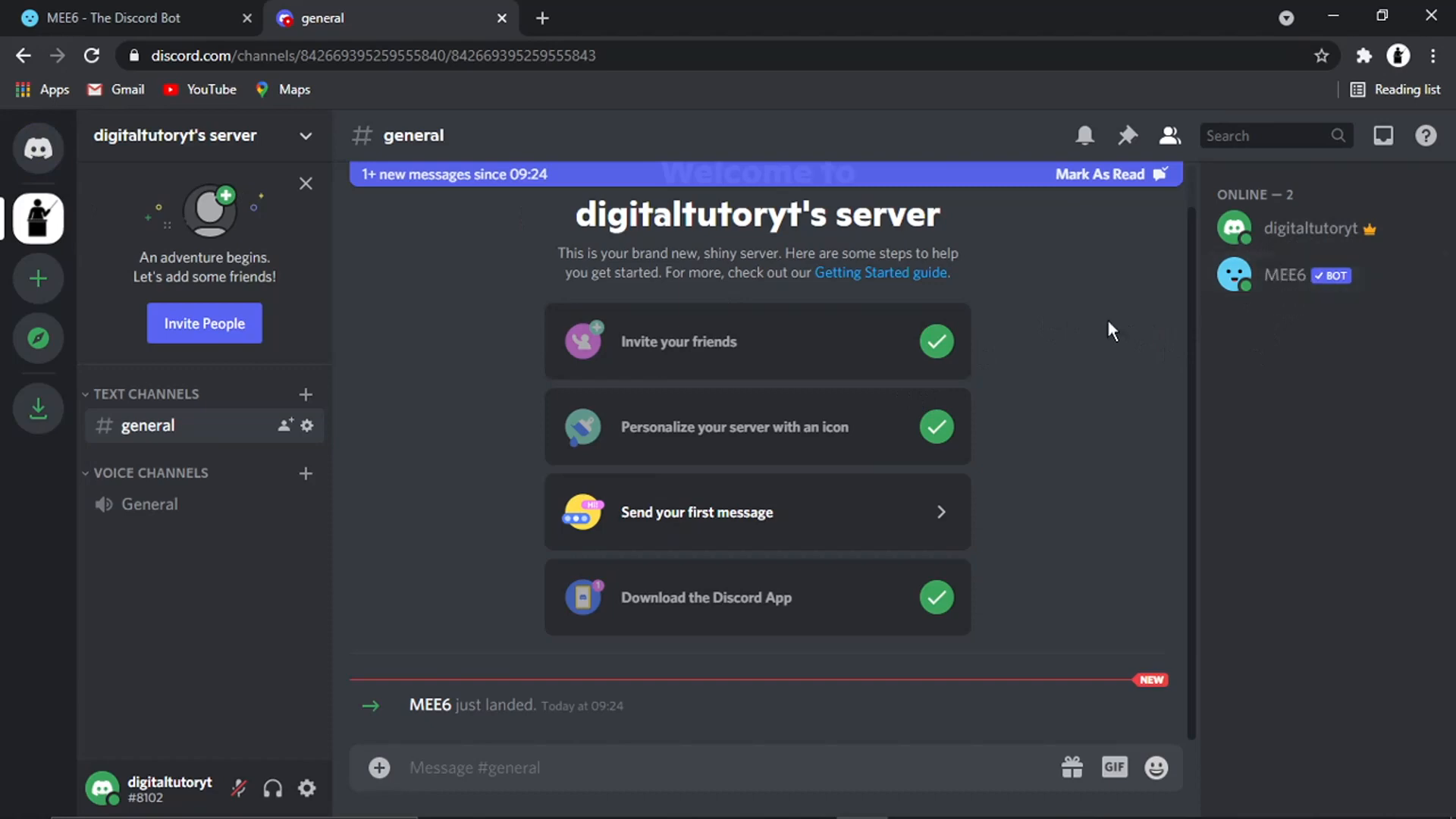
click(40, 146)
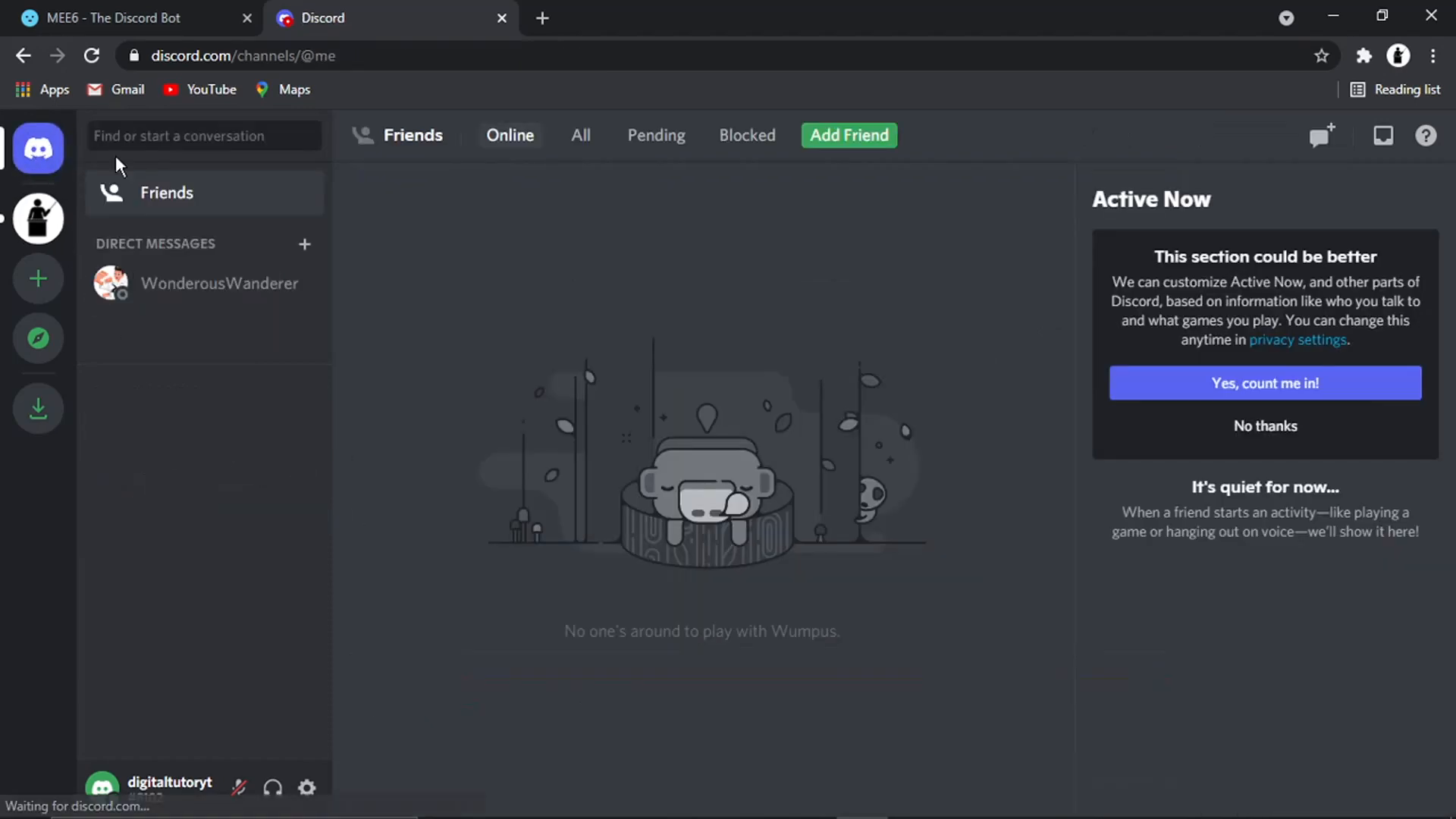
click(216, 307)
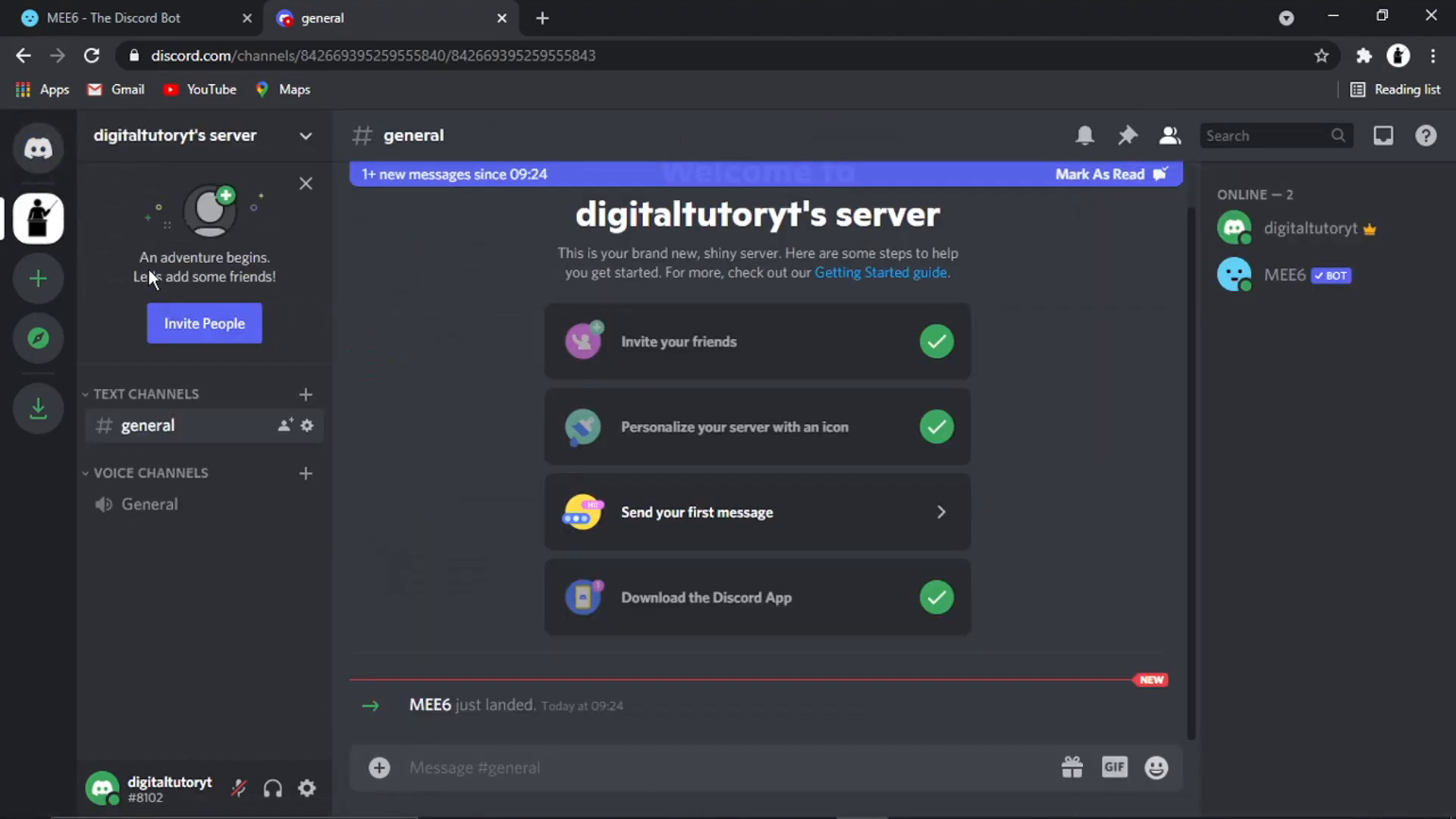
click(226, 321)
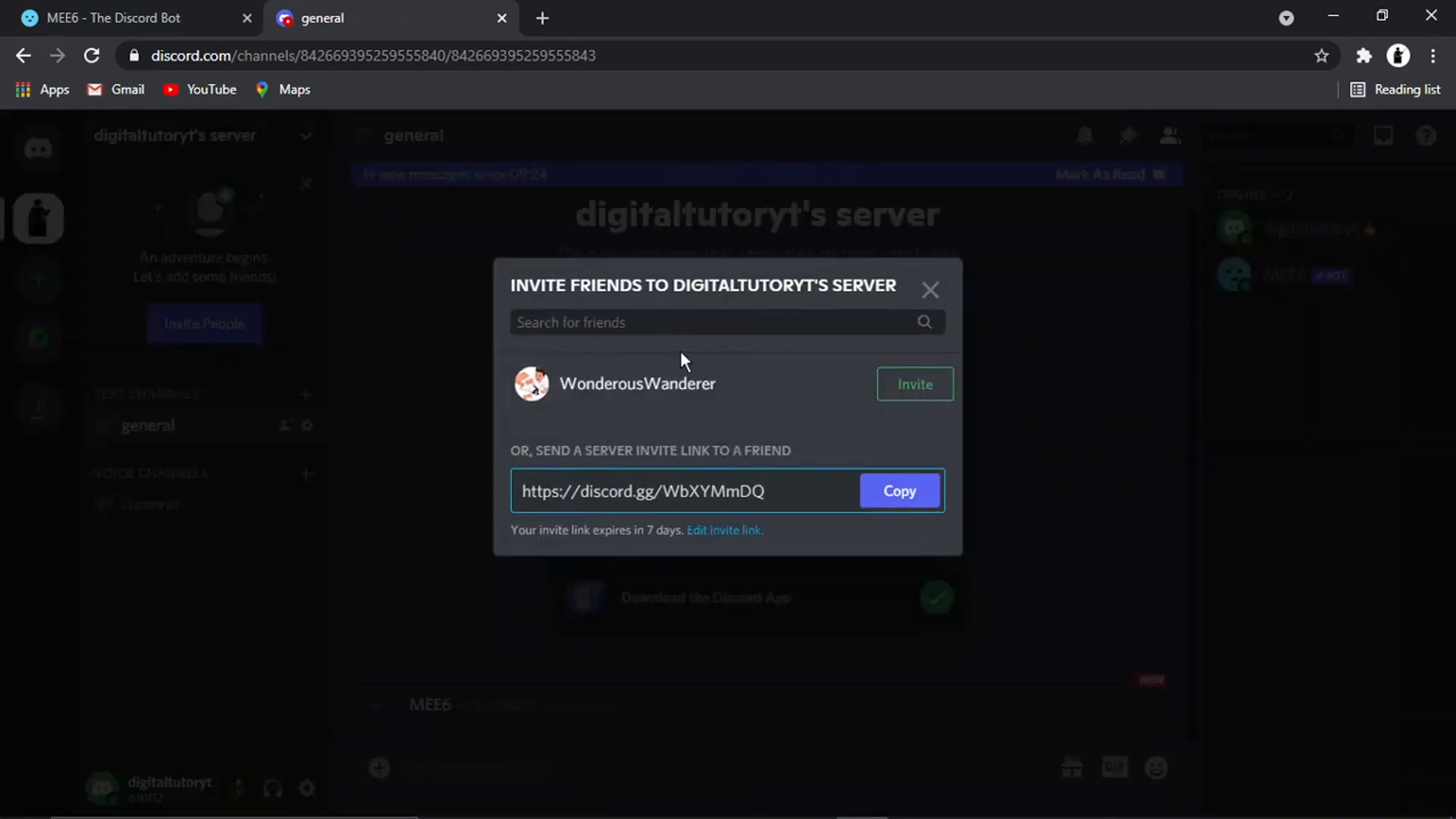
click(893, 383)
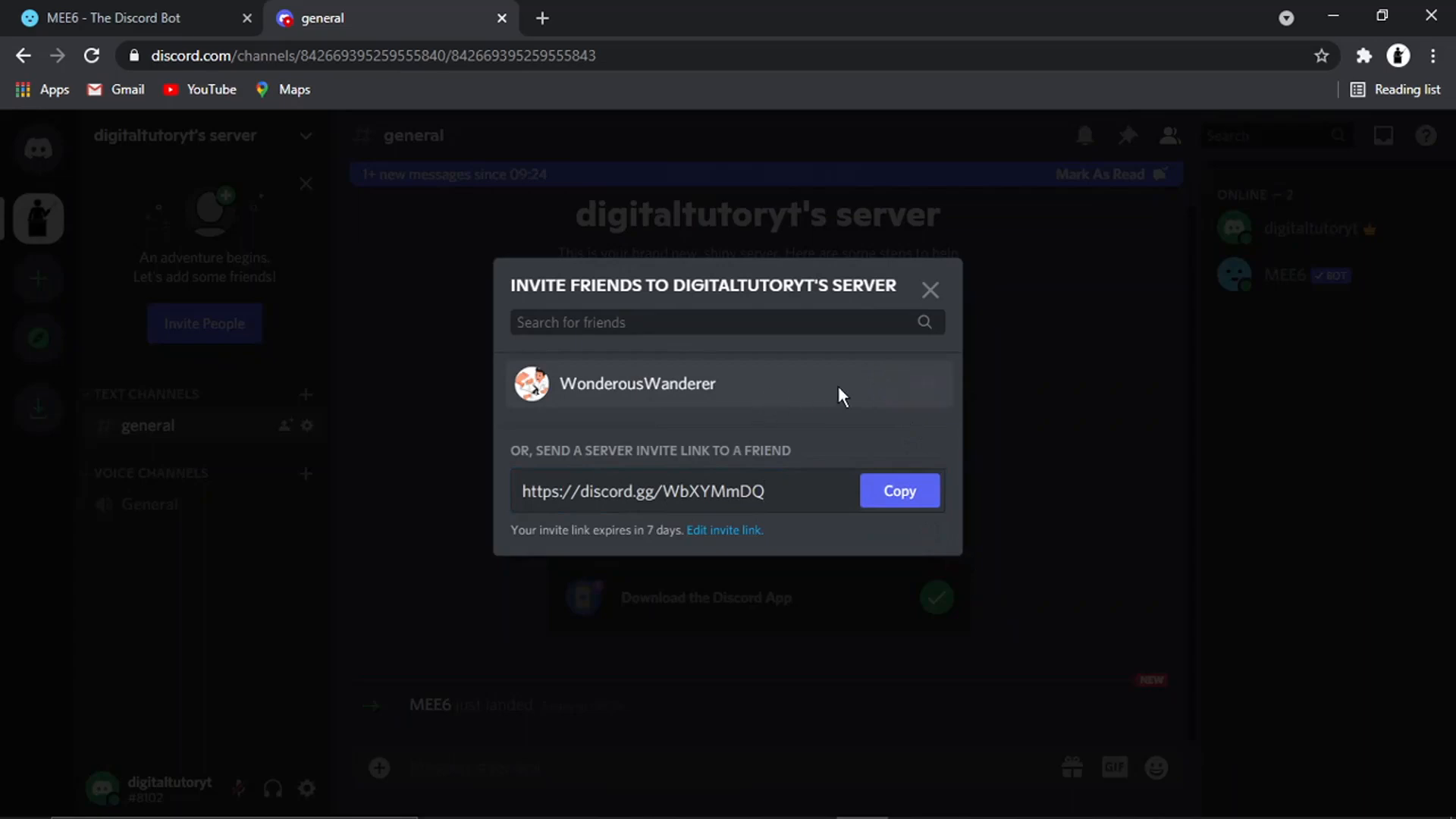
click(939, 296)
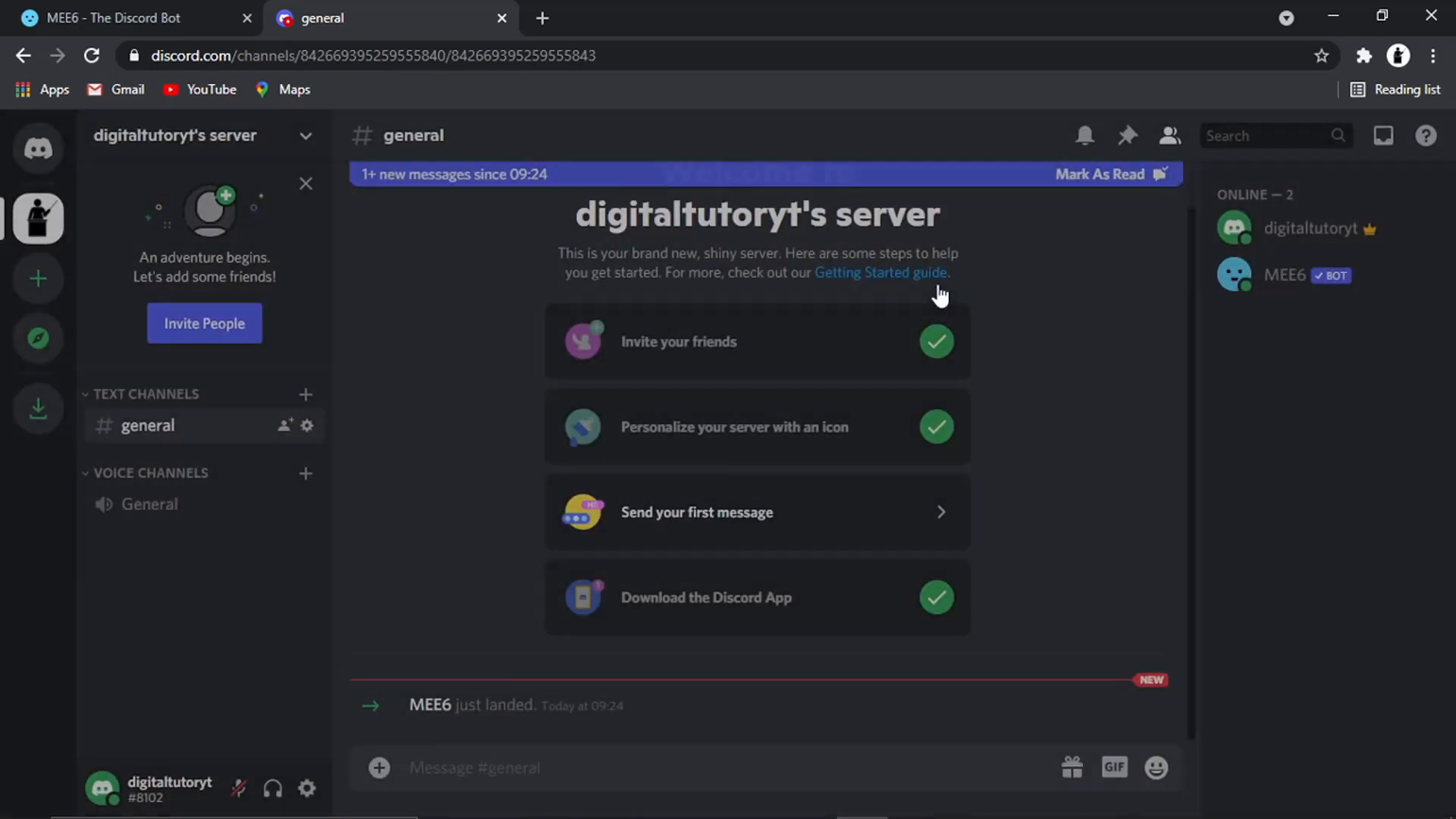
Log out of the current Discord account from the user settings and confirm the log-out
click(306, 788)
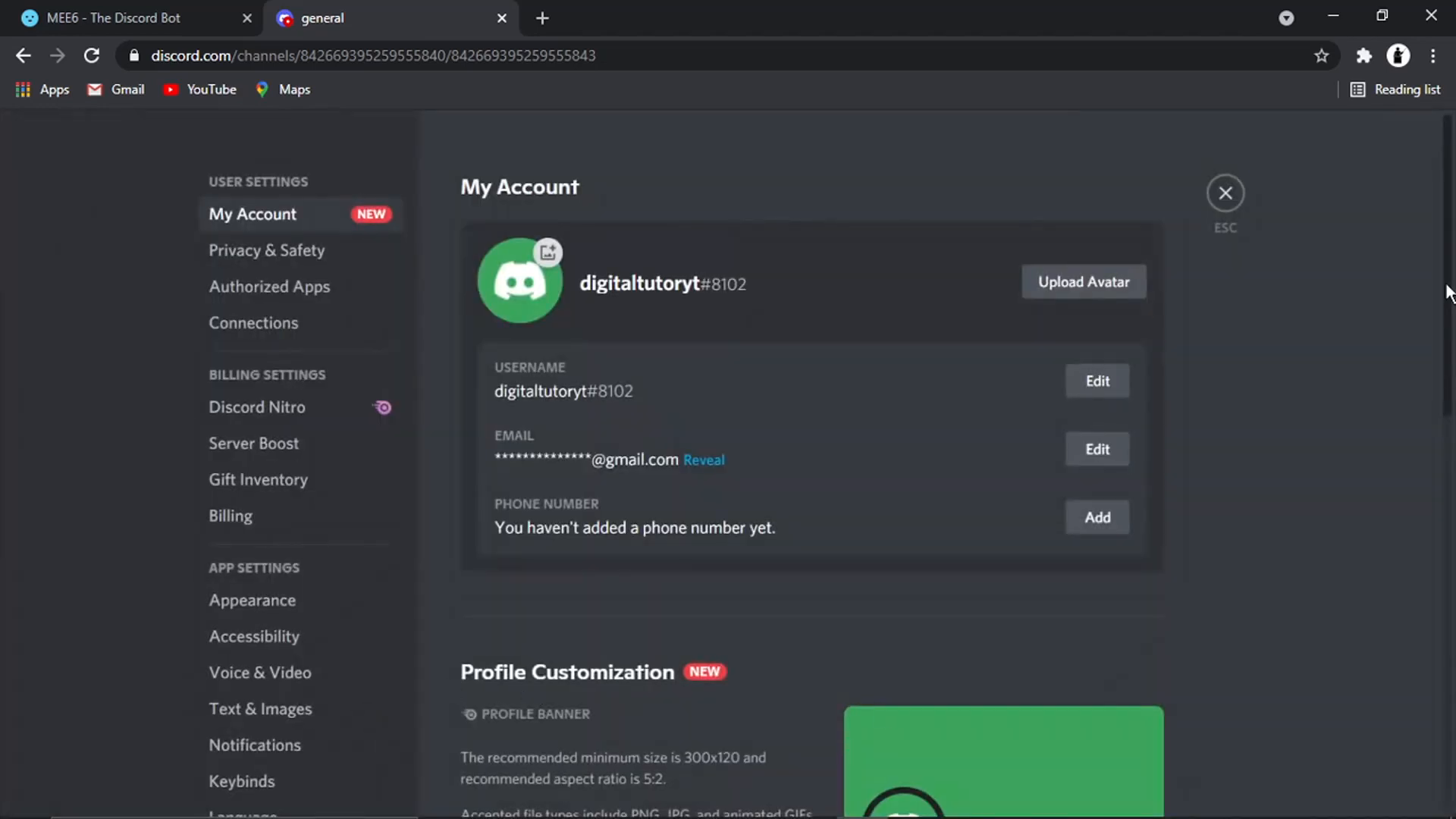
drag(1448, 294, 1453, 654)
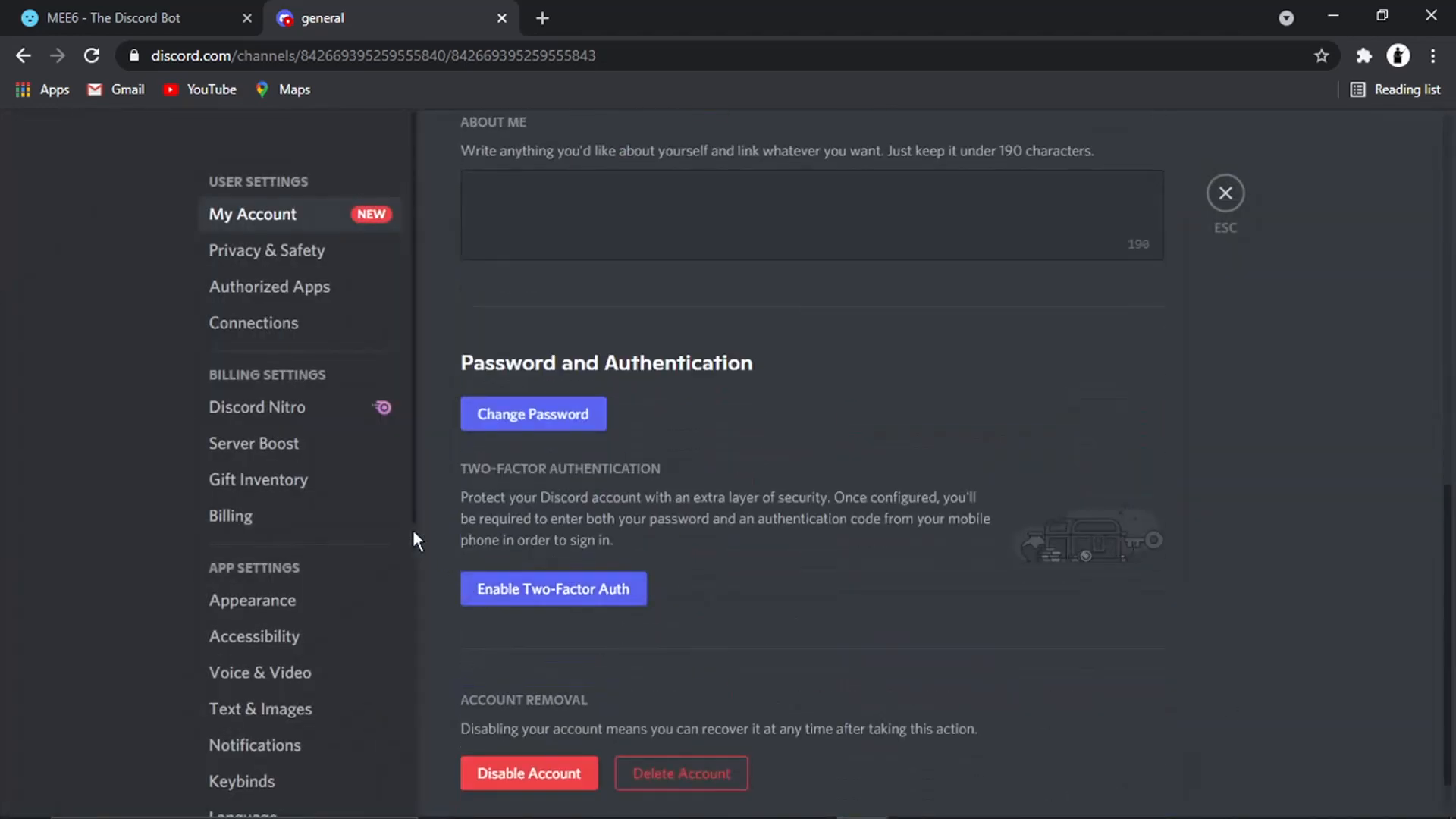
scroll(412, 508, down, 6)
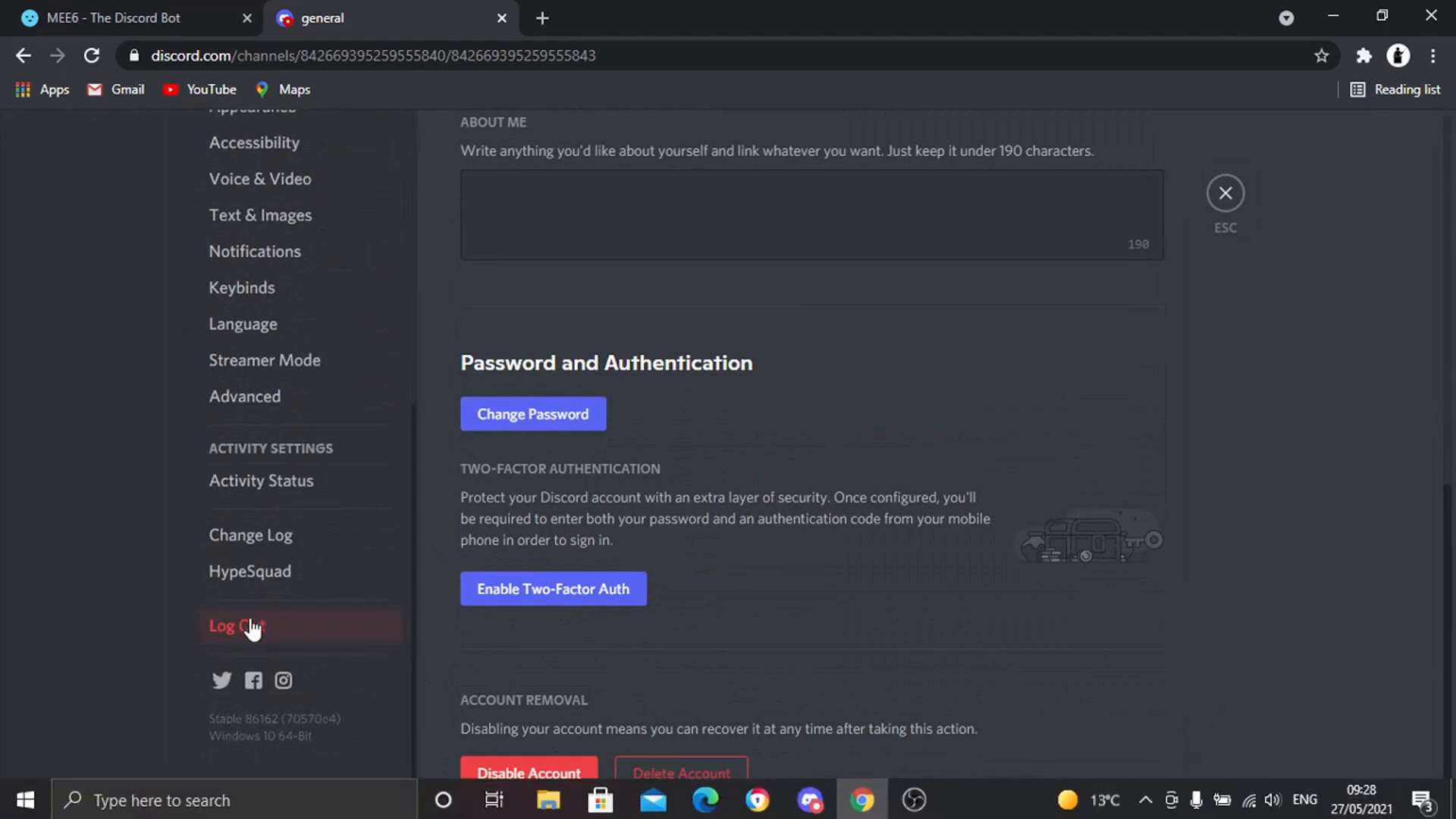
click(244, 624)
click(889, 531)
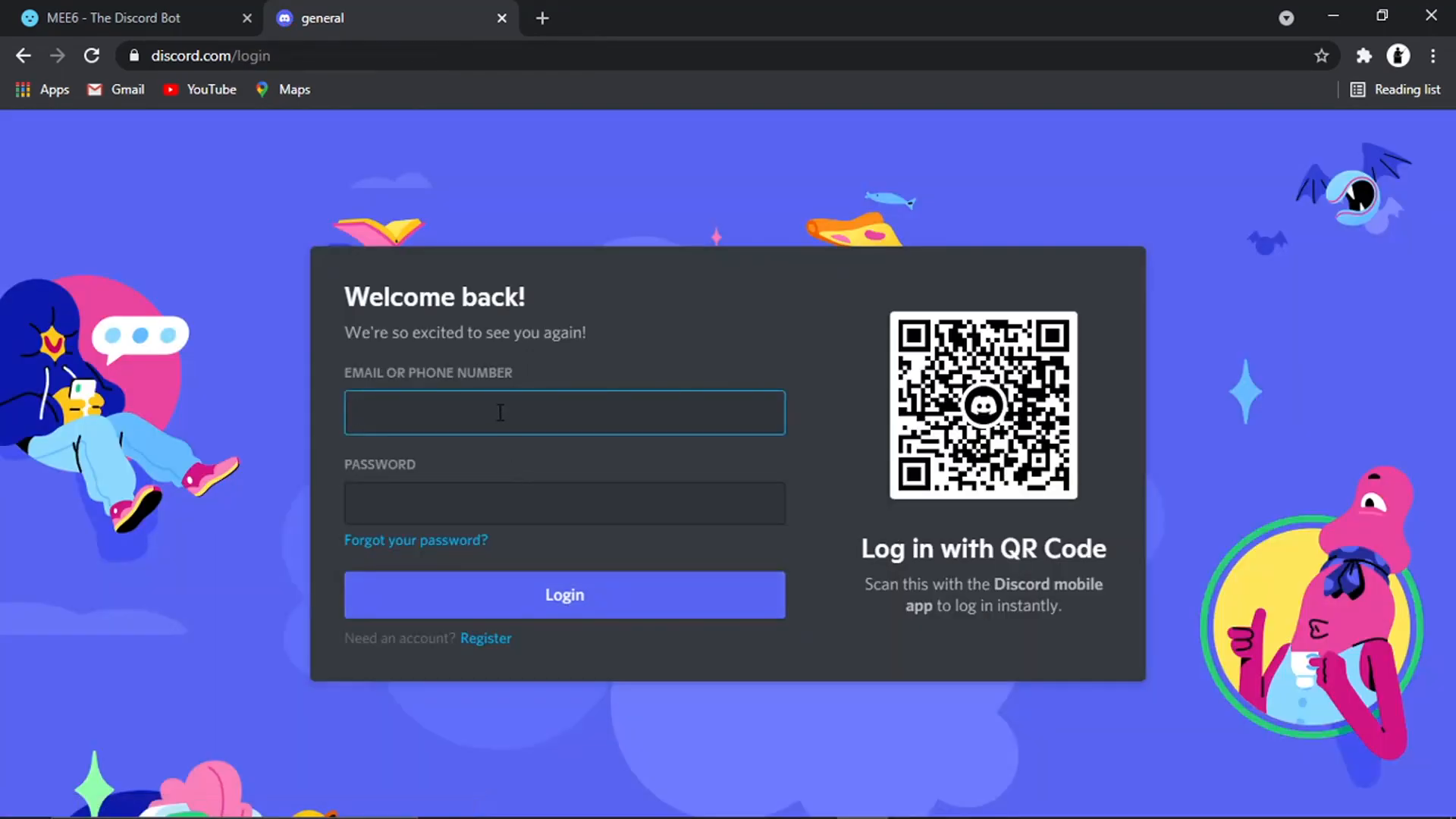
Log in with the second account by entering its e-mail and the account password
text(......)
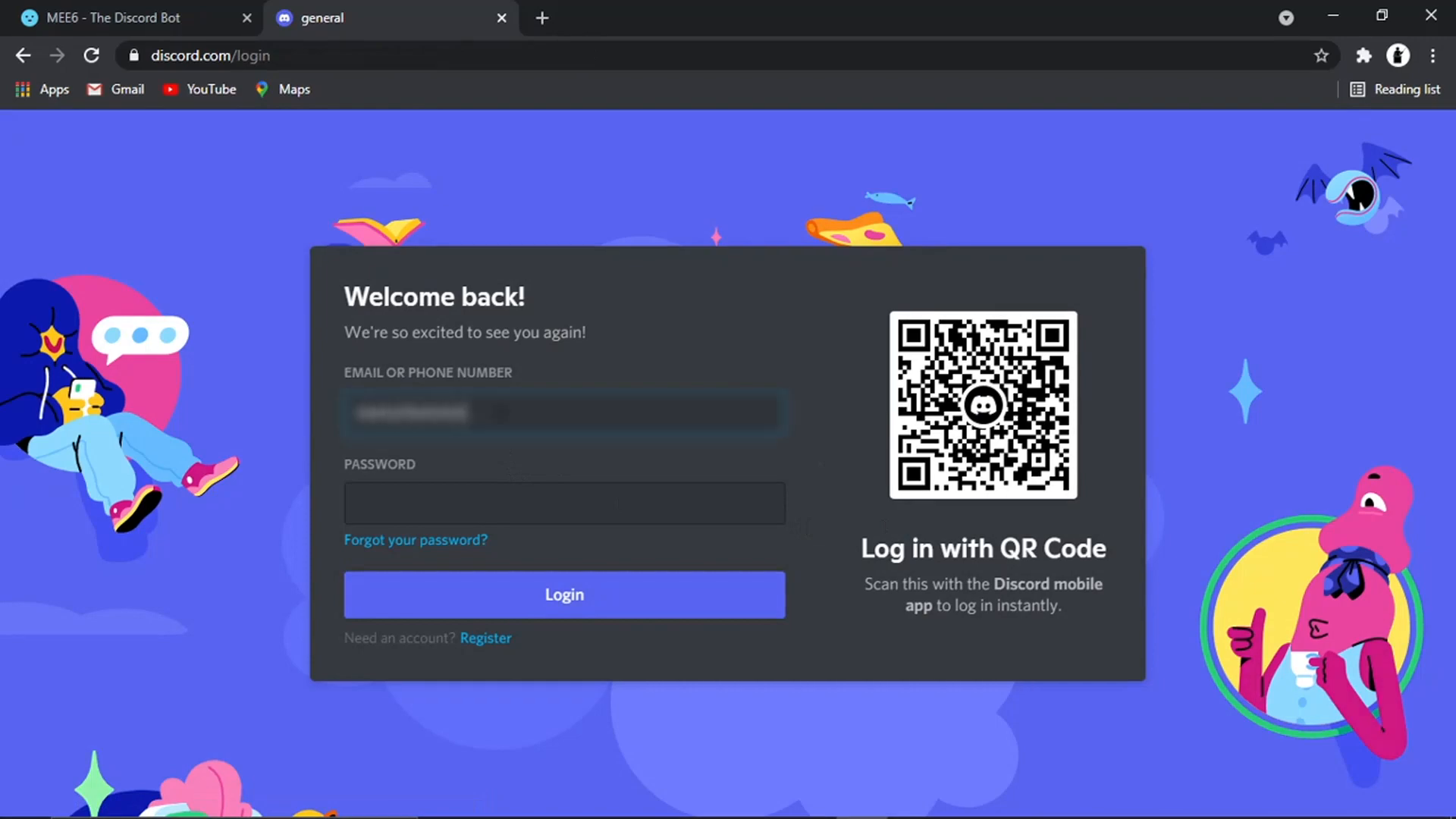
text(......)
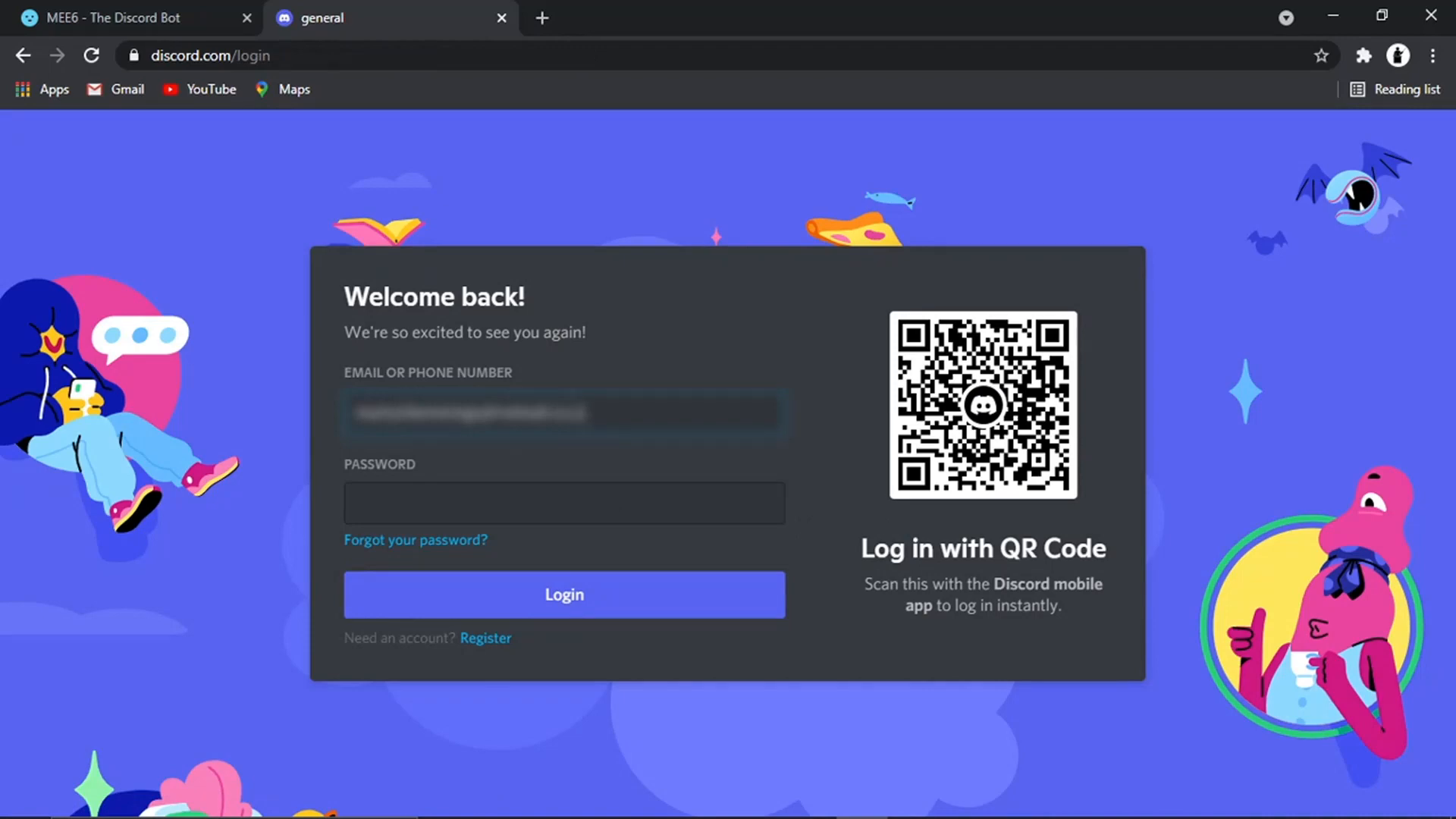
key(Tab)
text(...)
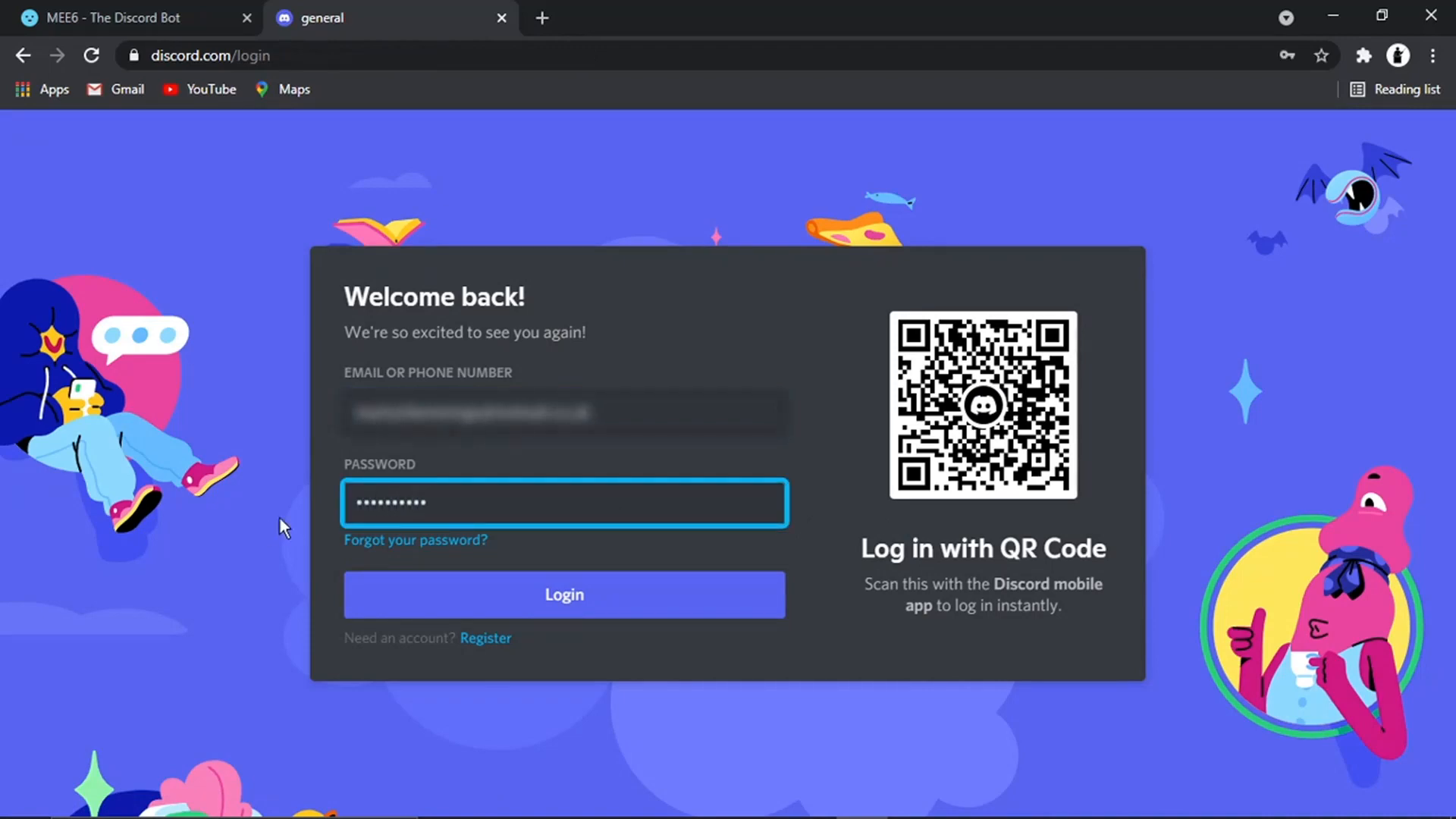
click(489, 588)
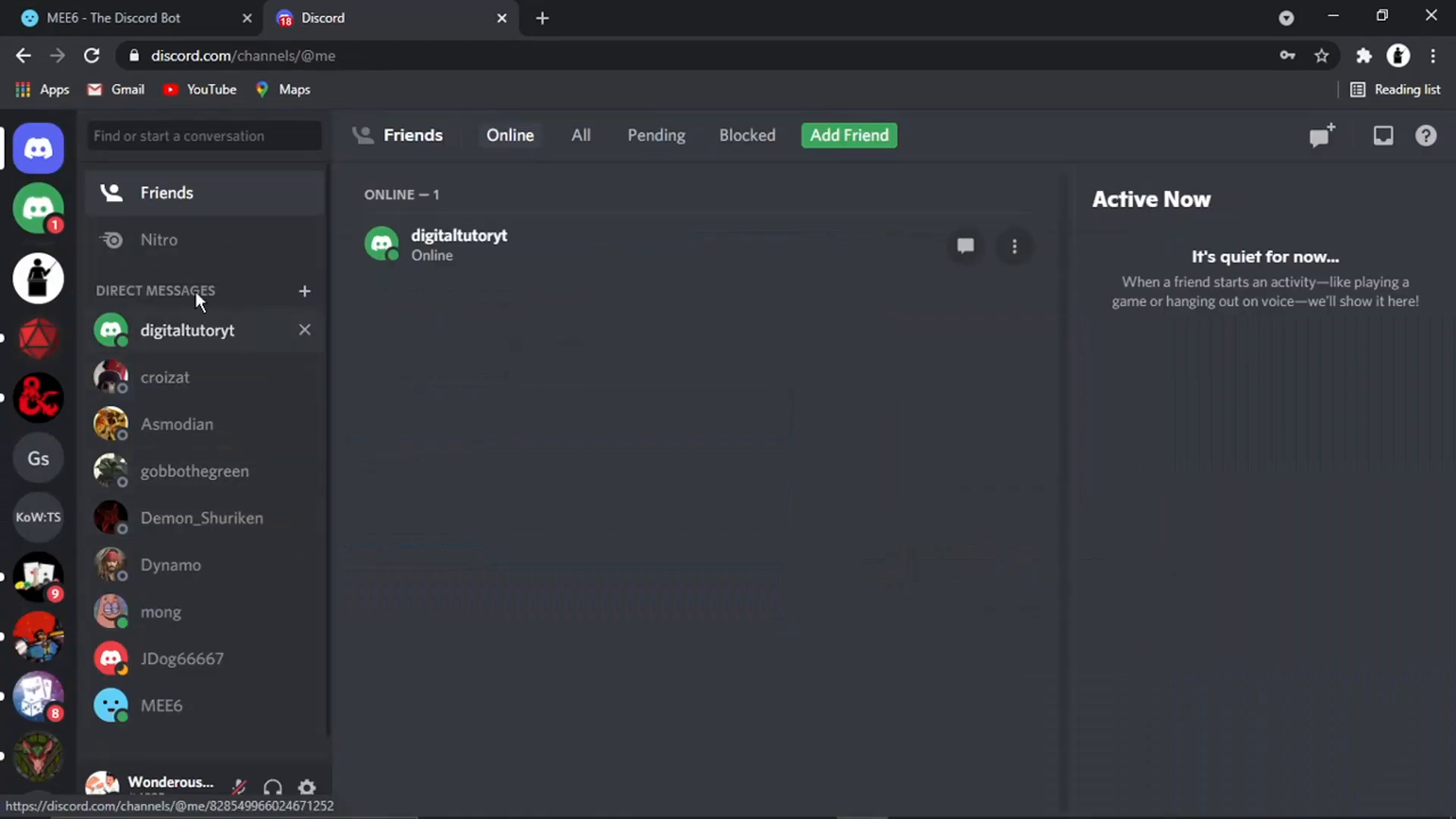
Open the direct message from digitaltutoryt and join digitaltutoryt's server through the invite
click(53, 214)
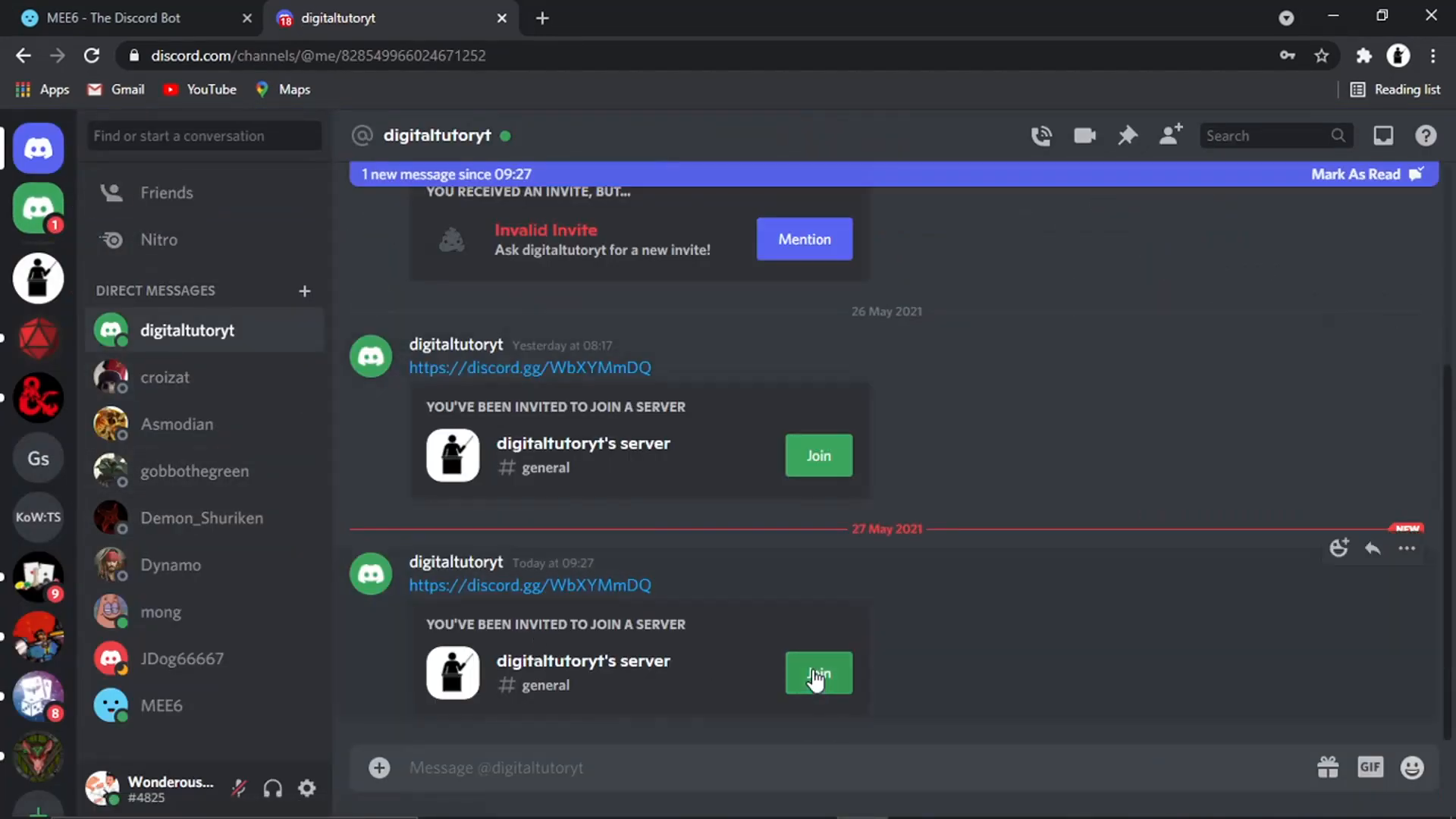
click(815, 673)
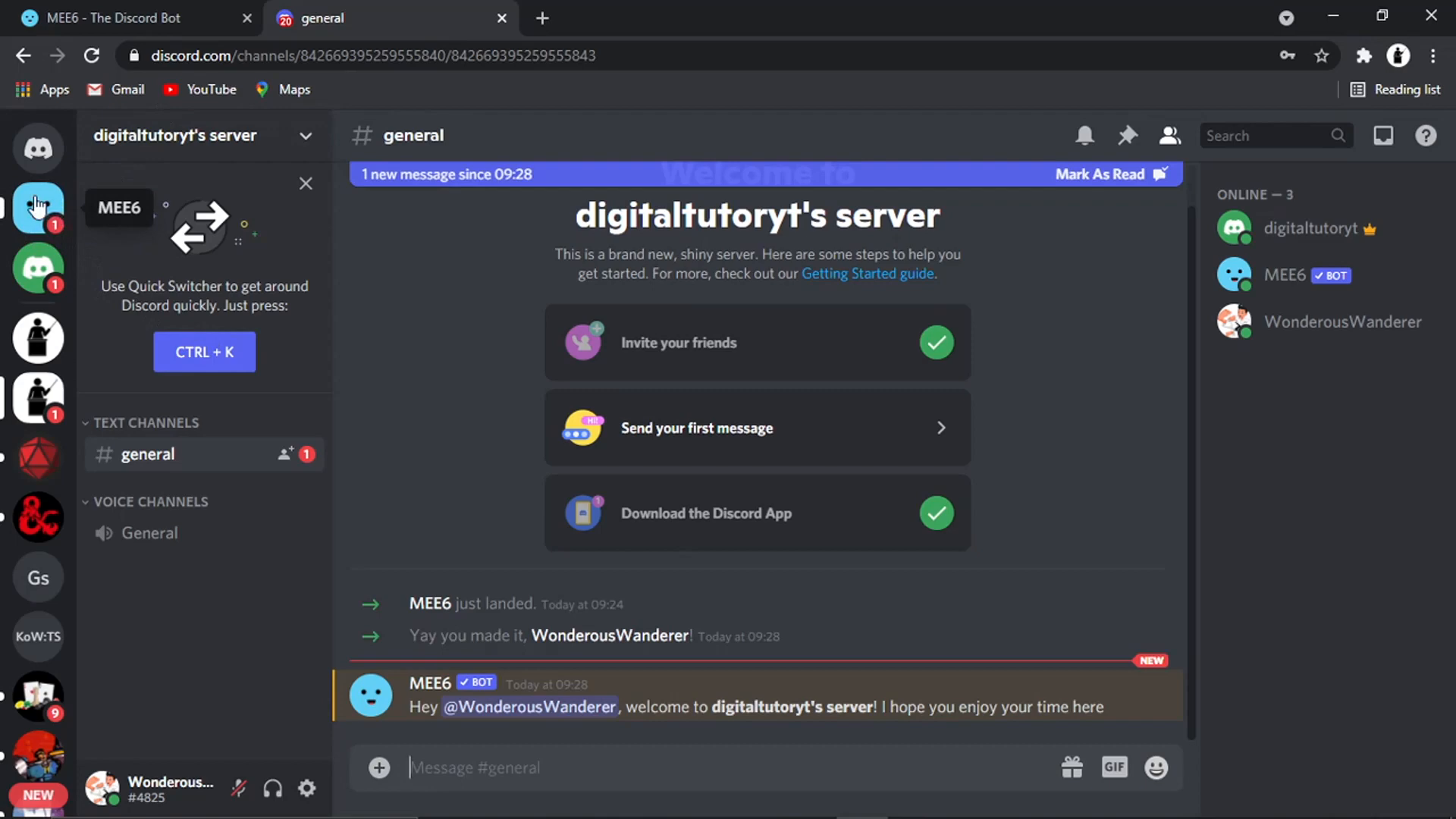
Open the private message from MEE6 and read the welcome text with the rules
click(53, 213)
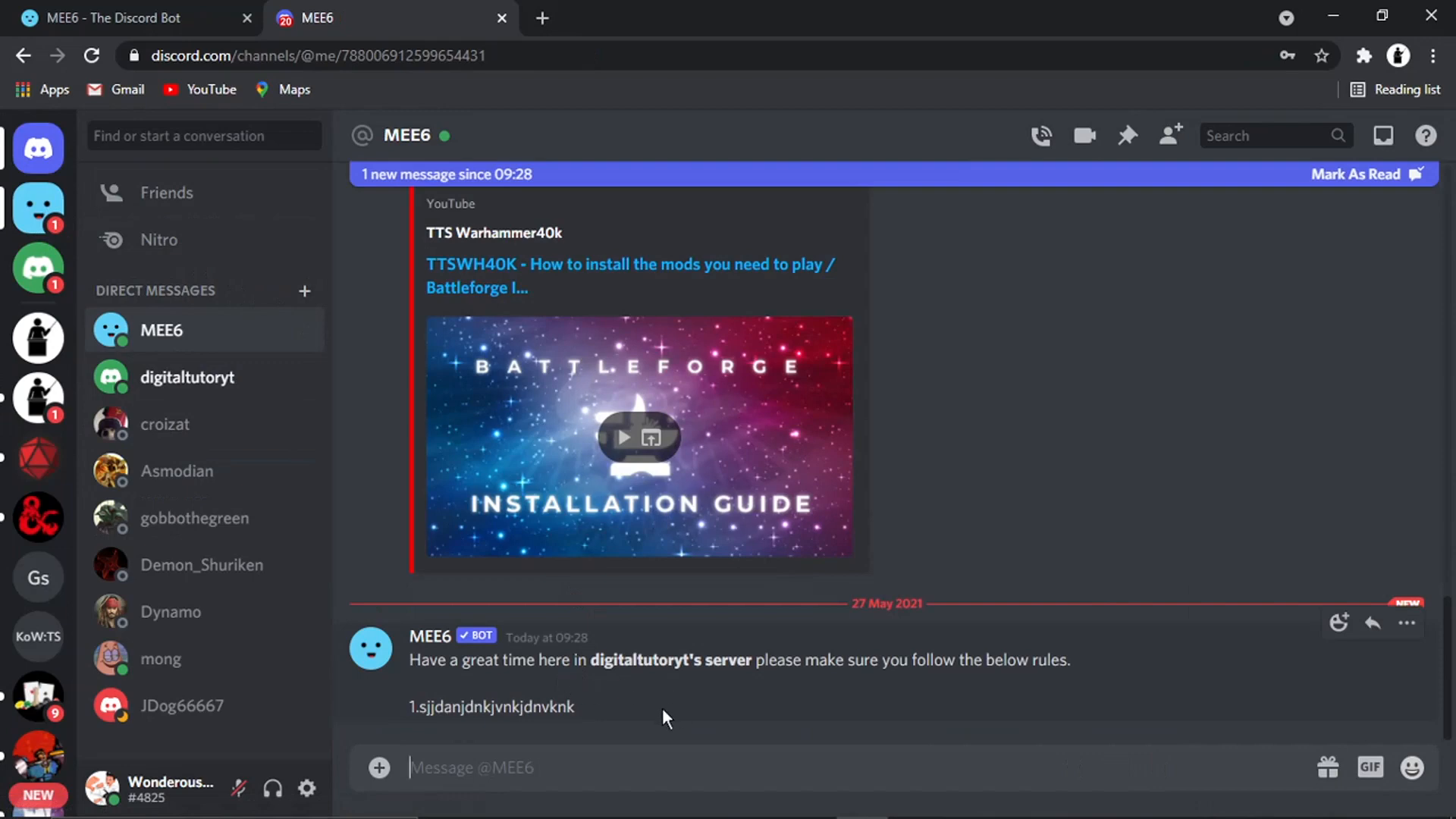
drag(662, 709, 548, 653)
click(733, 699)
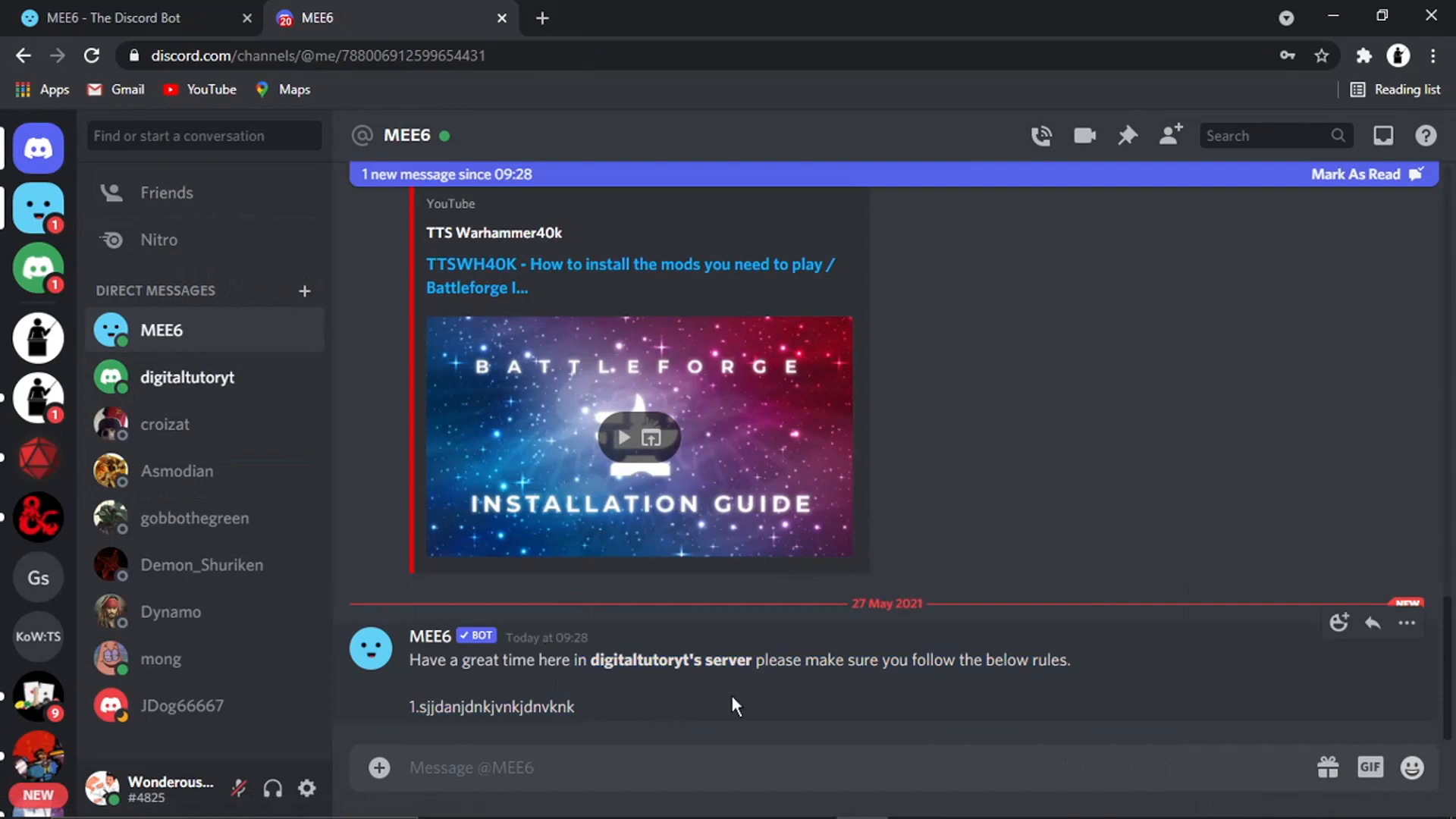